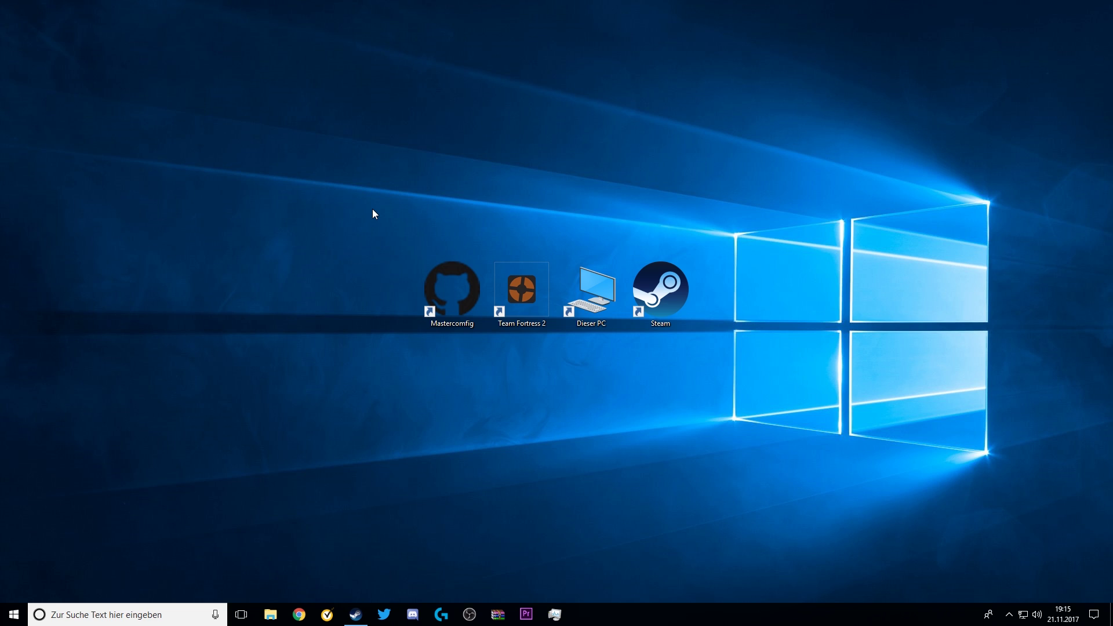
Launch Steam and open Team Fortress 2's Properties from the Library.
left_click_drag(372, 208, 750, 389)
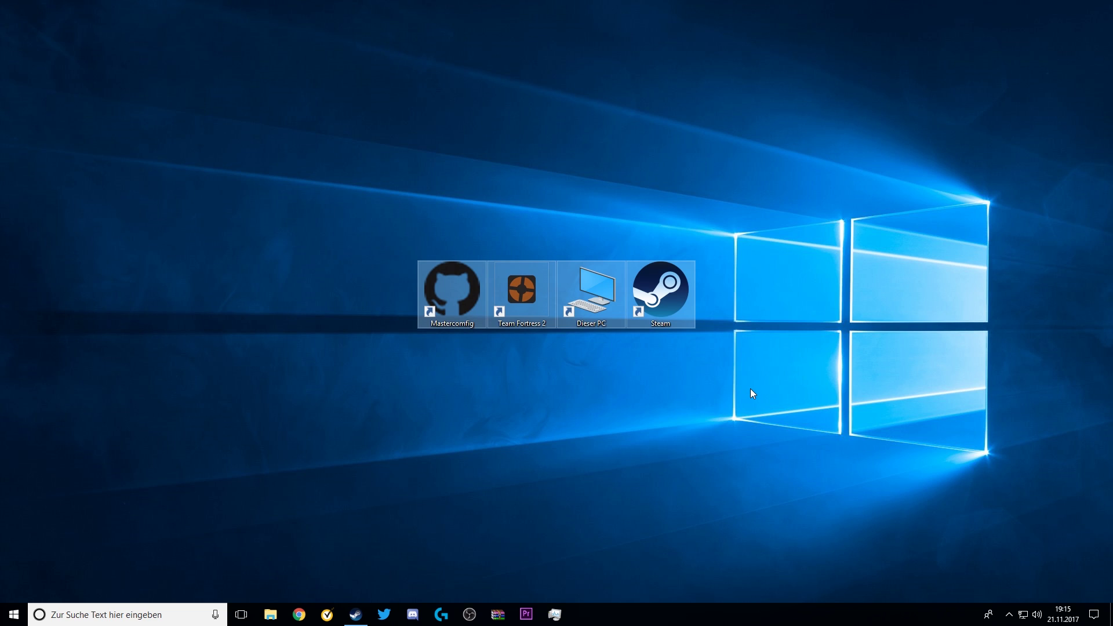
left_click(751, 388)
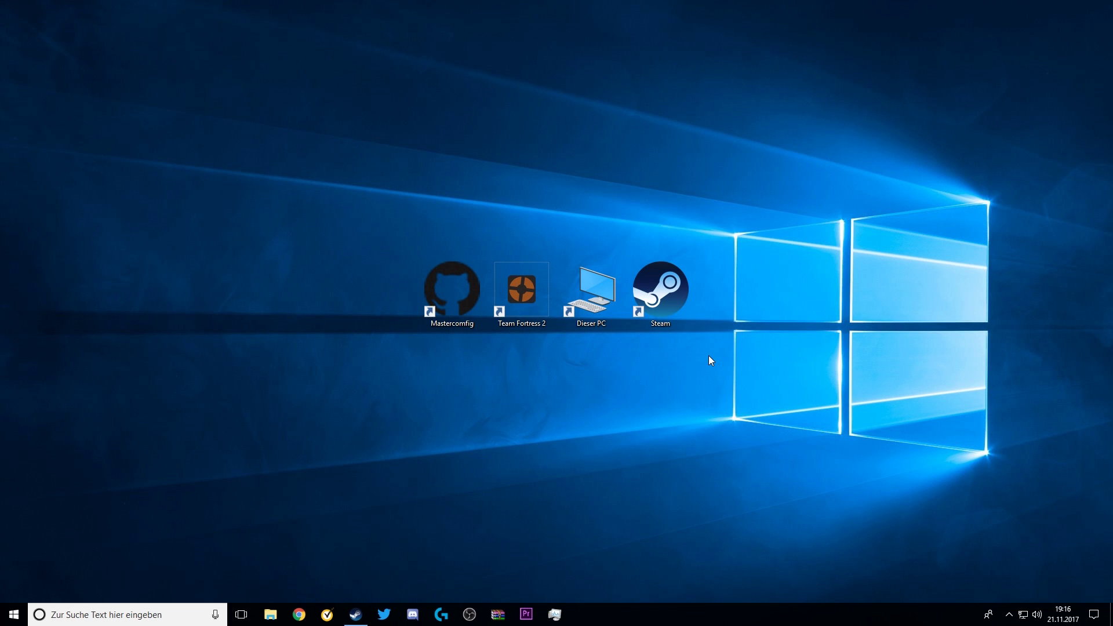
double_click(675, 296)
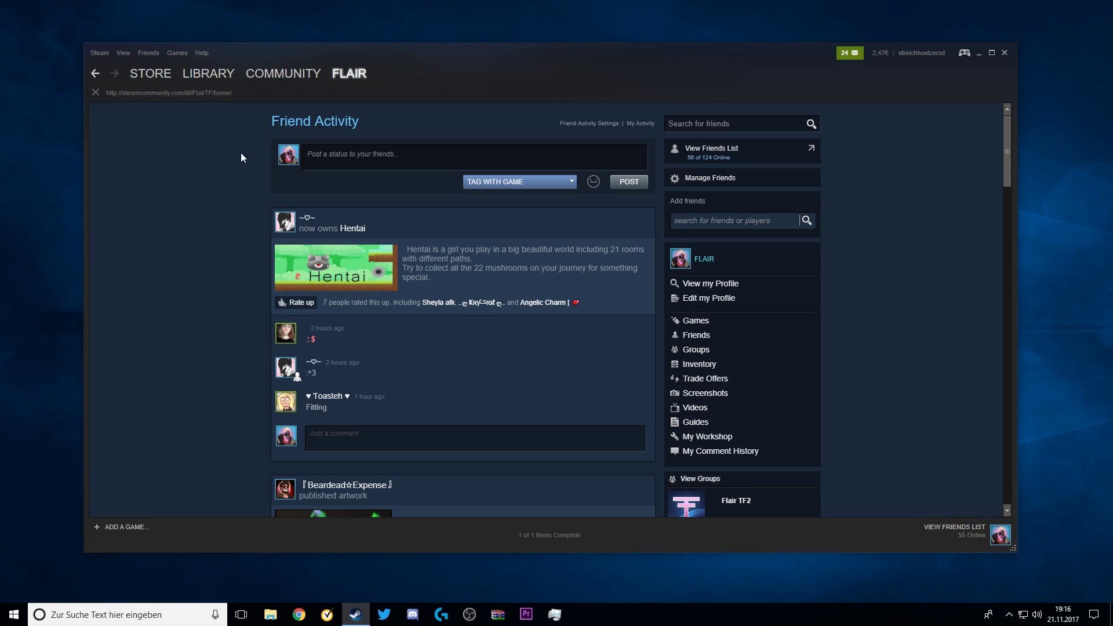
left_click(222, 80)
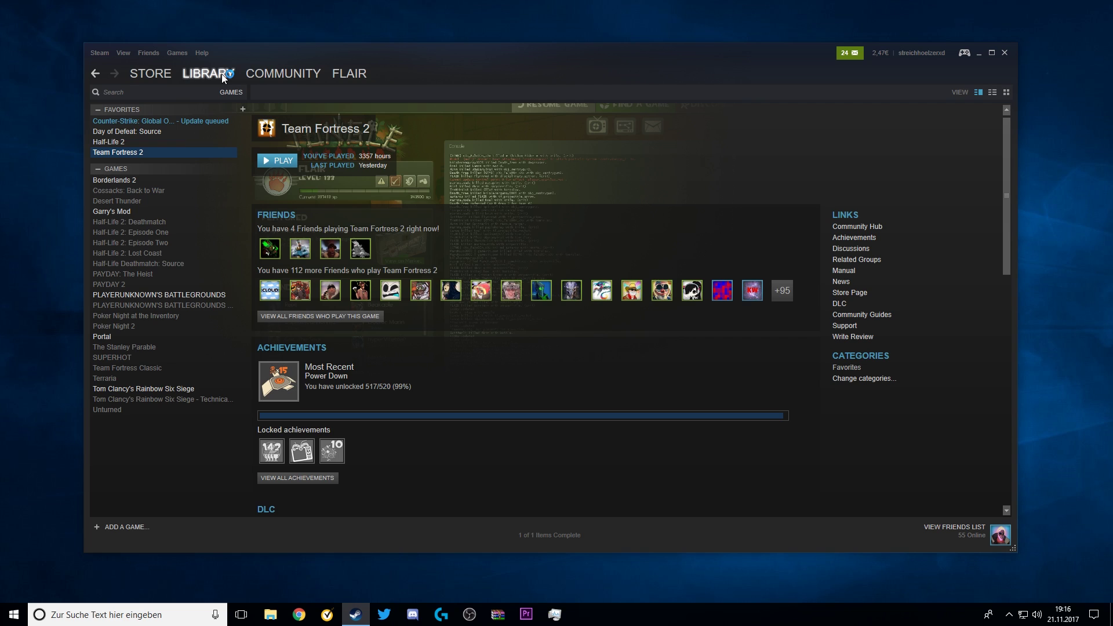
right_click(138, 154)
left_click(168, 342)
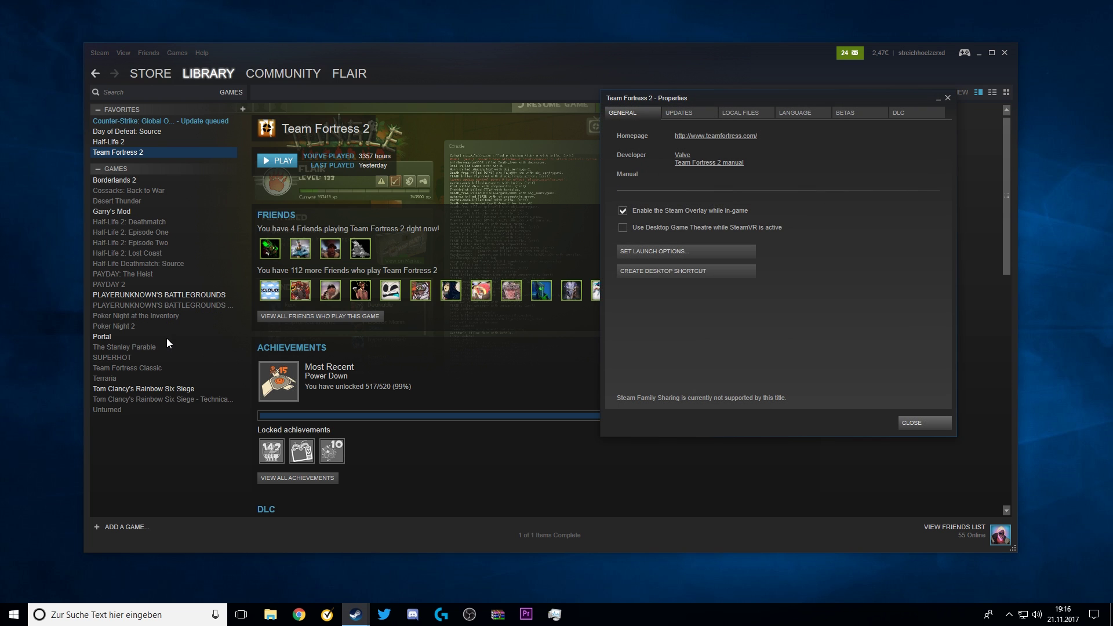
Browse Team Fortress 2's local files, then close the install folder window.
left_click(739, 111)
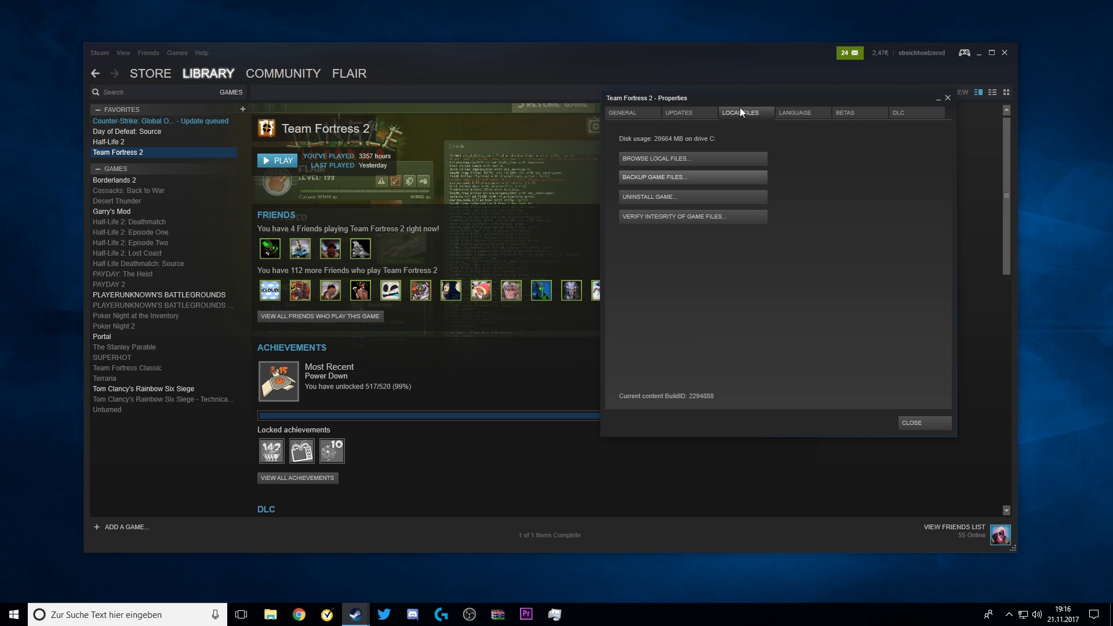
left_click(663, 155)
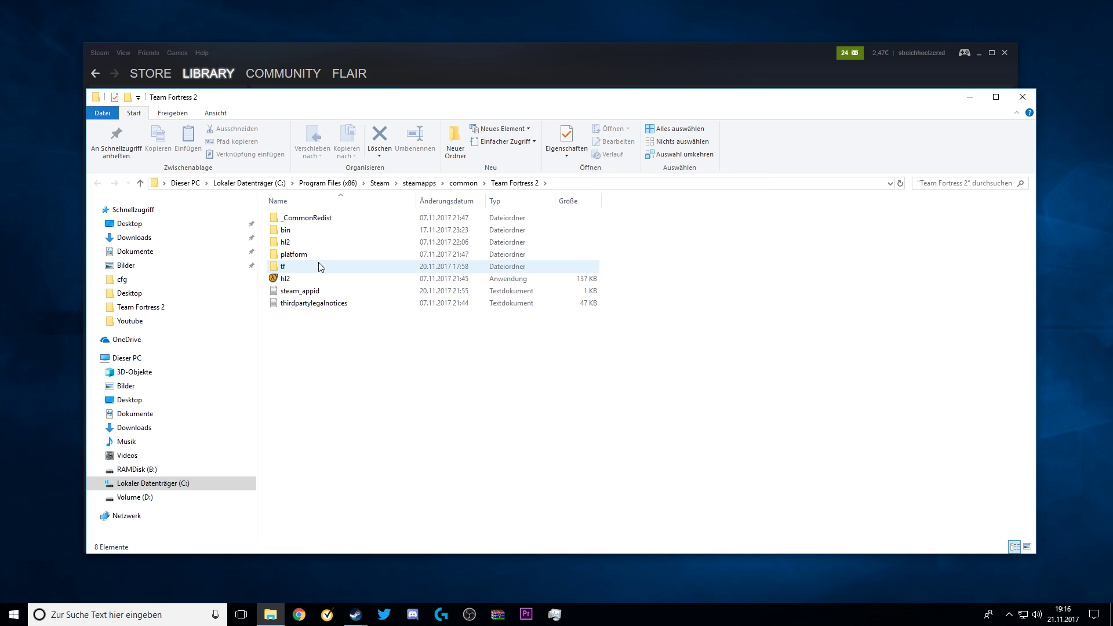
left_click(1023, 97)
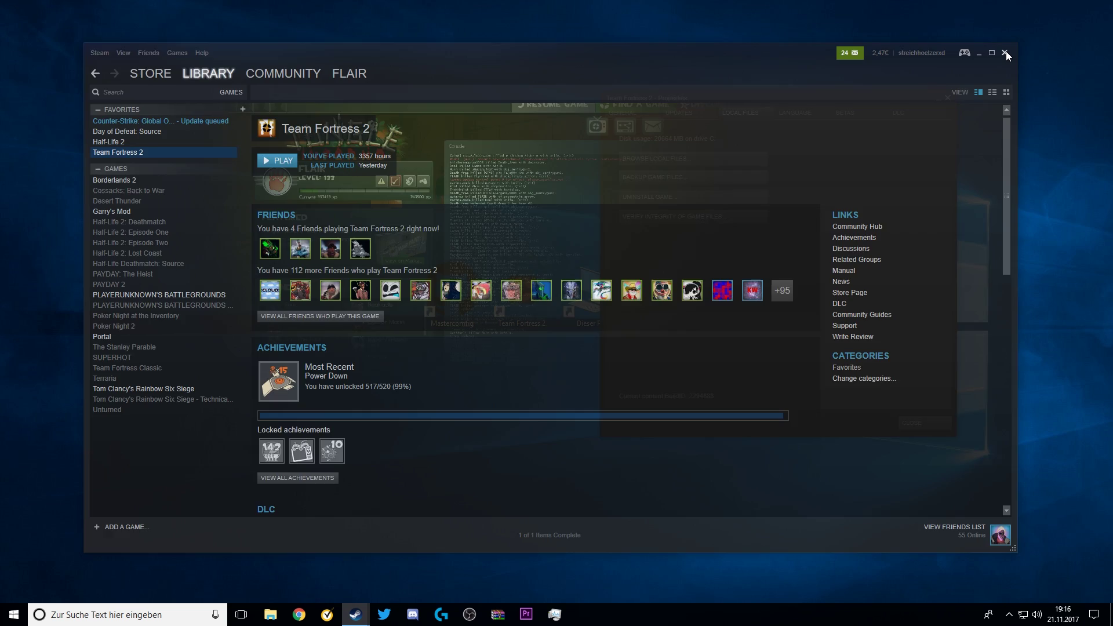
Close Steam and the Properties window, then open the C: drive.
left_click(1007, 53)
left_click(949, 98)
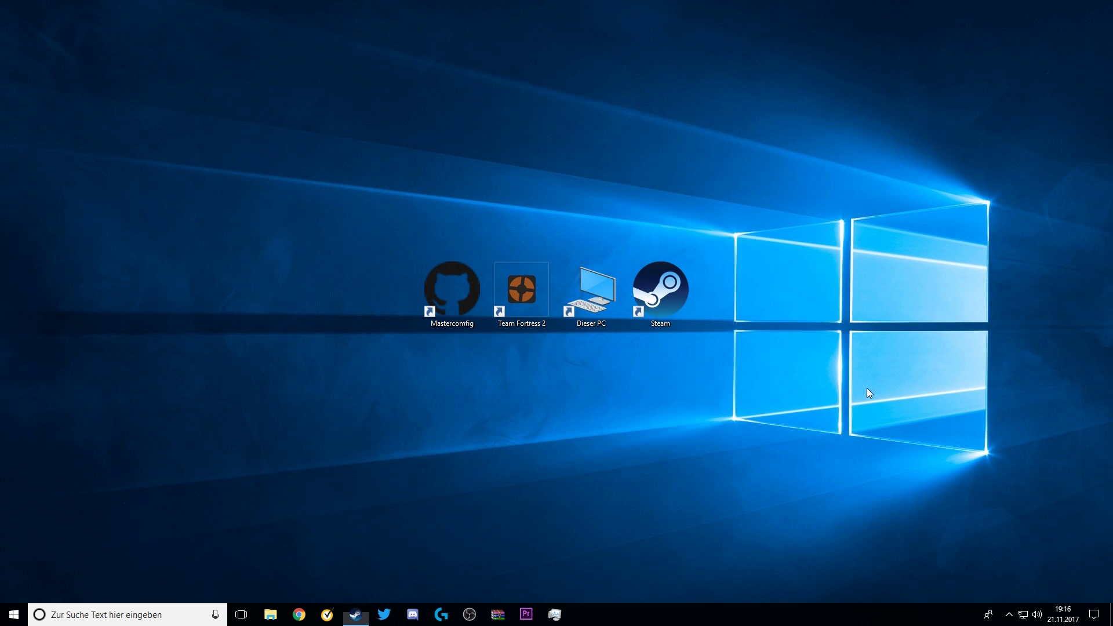
double_click(593, 315)
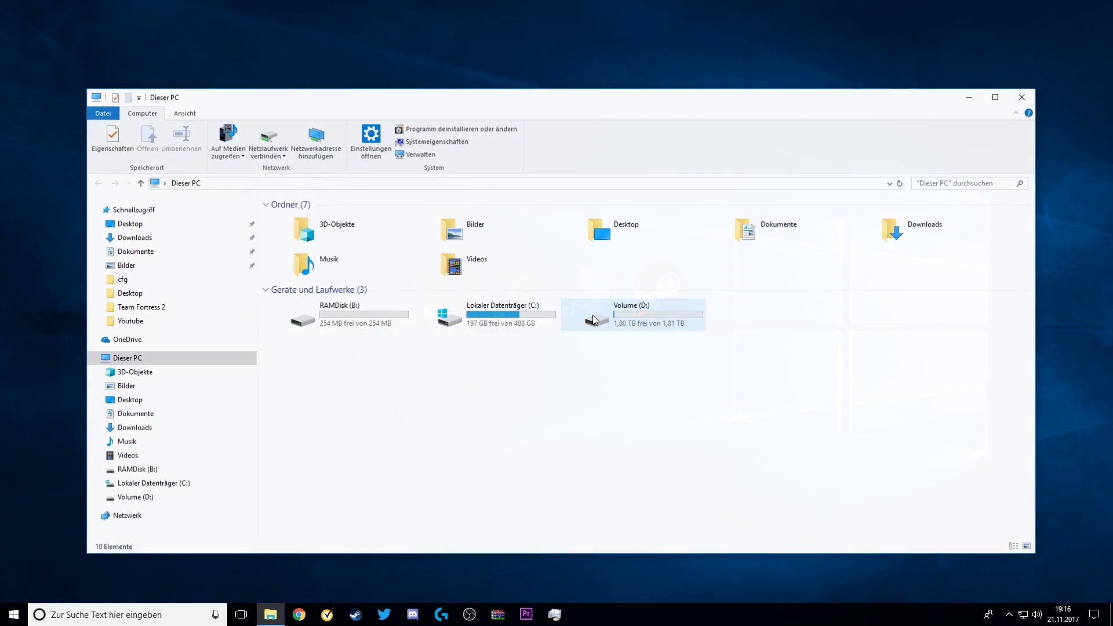
double_click(496, 322)
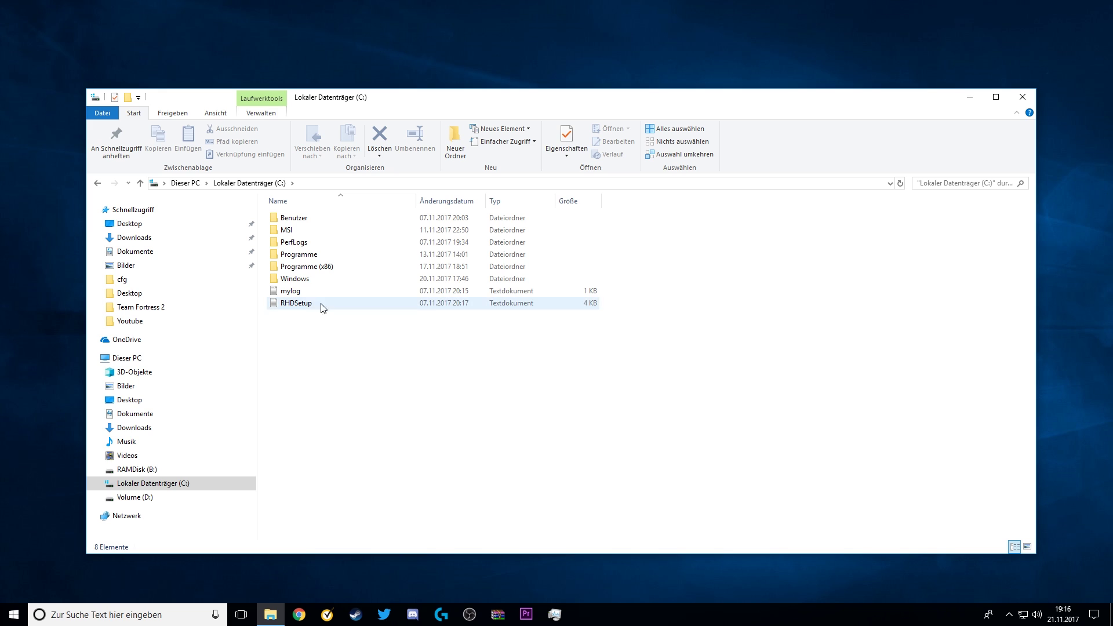
Navigate Programme (x86)\Steam\steamapps\common\Team Fortress 2 down into the tf folder.
double_click(317, 268)
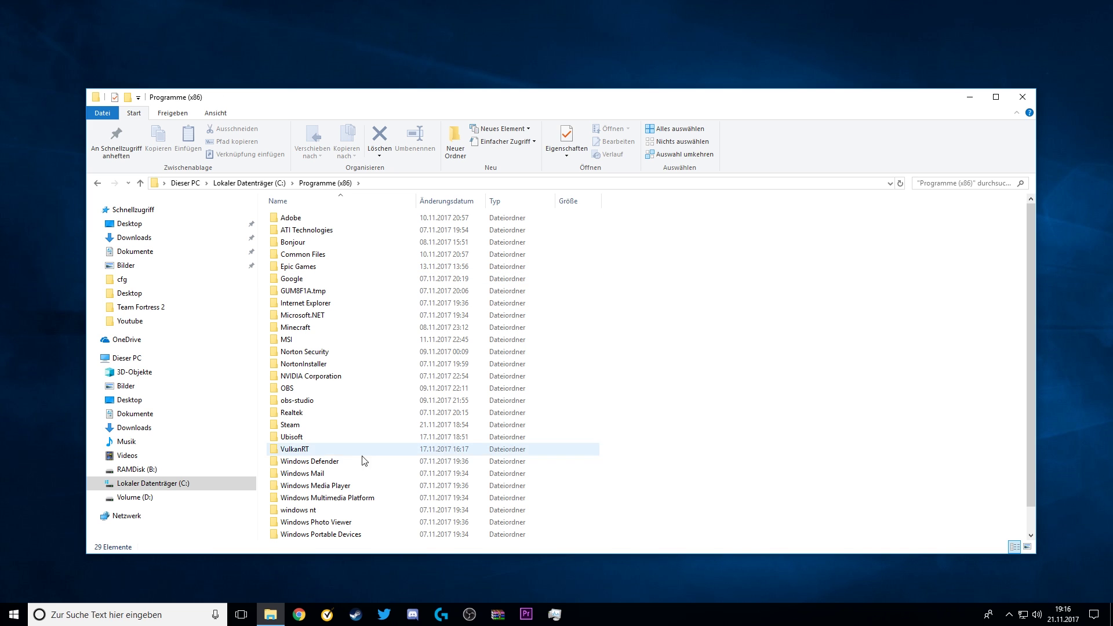
double_click(293, 425)
double_click(303, 437)
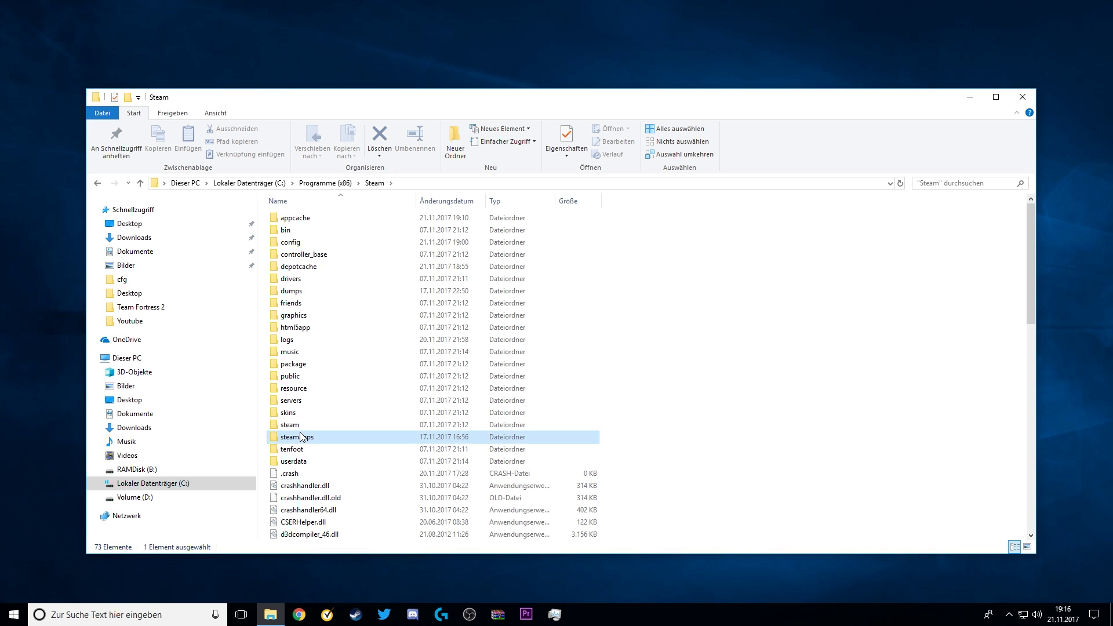
double_click(308, 217)
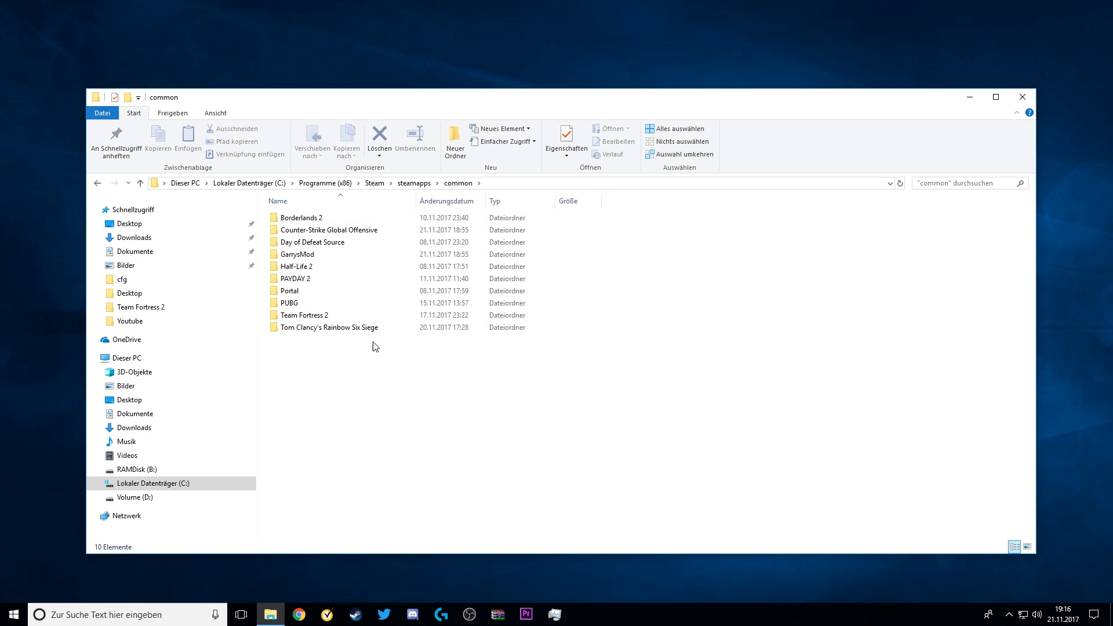
double_click(318, 315)
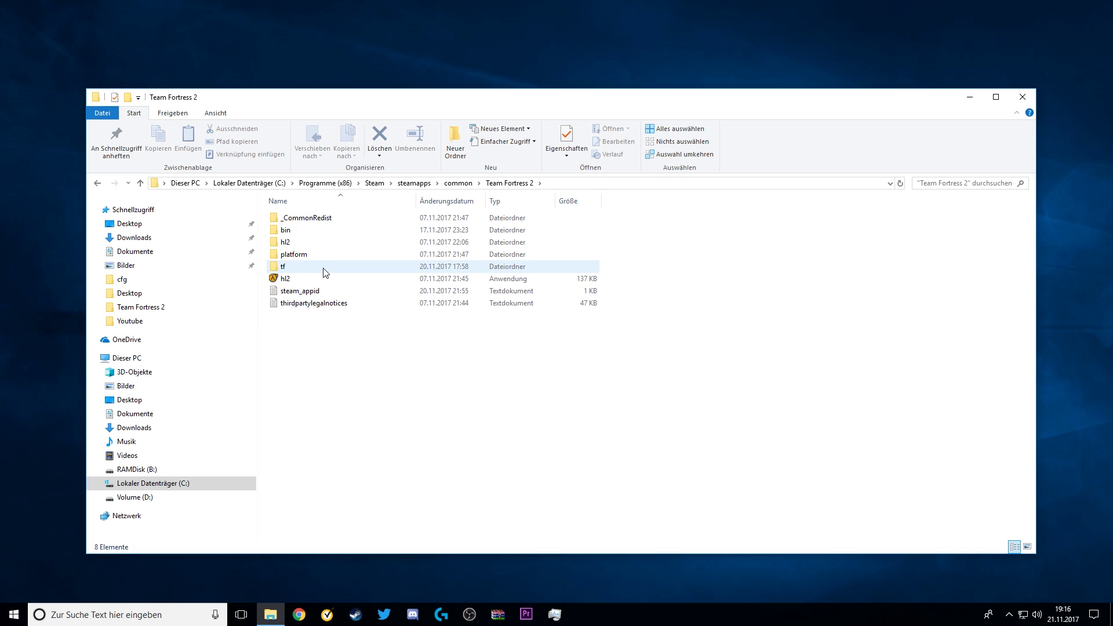
left_click(325, 272)
double_click(325, 272)
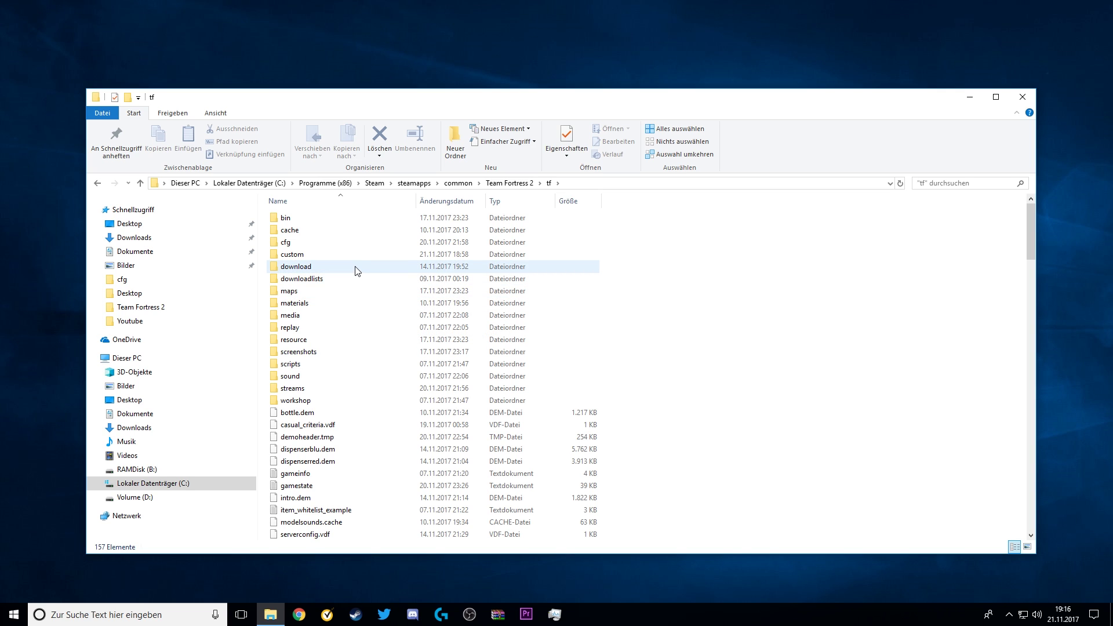
mouse_move(354, 265)
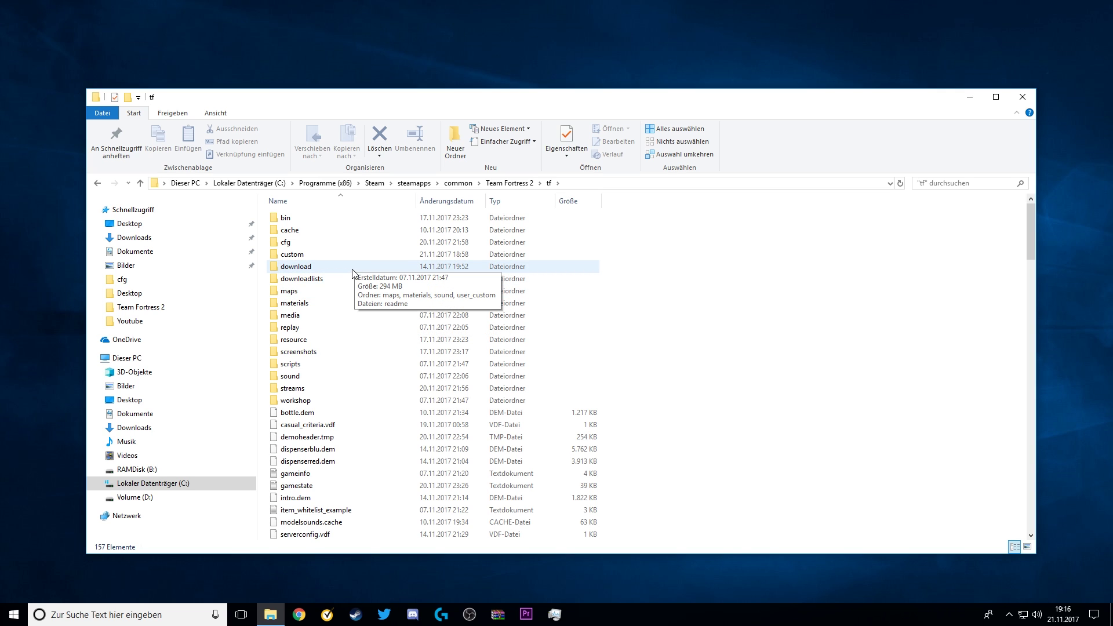
Delete the tf cfg folder and open the custom folder.
right_click(316, 244)
left_click(367, 485)
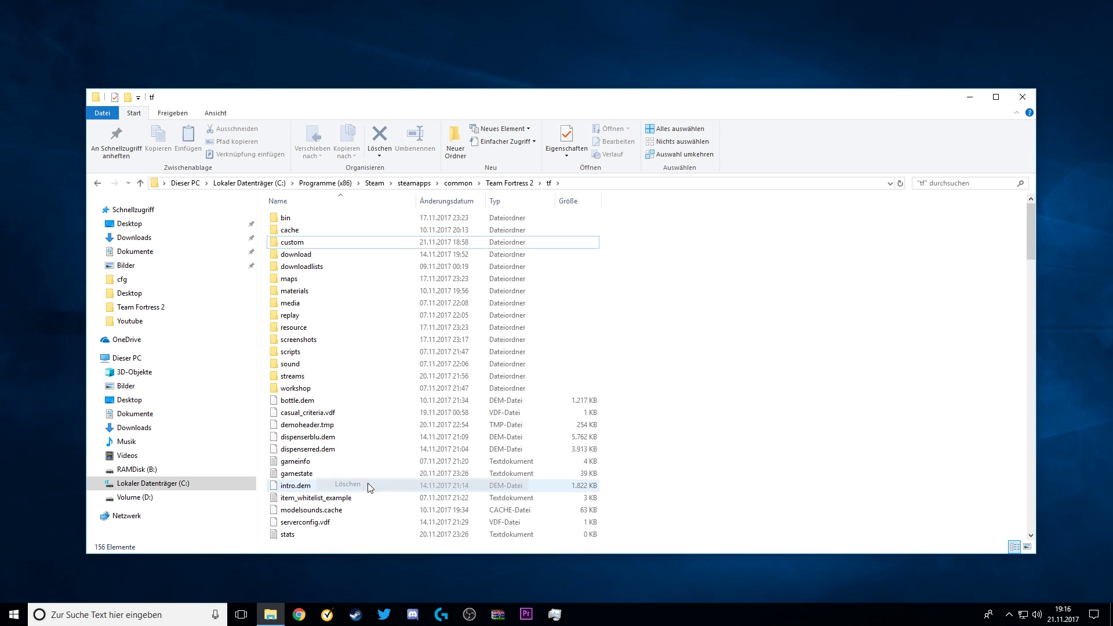
double_click(312, 245)
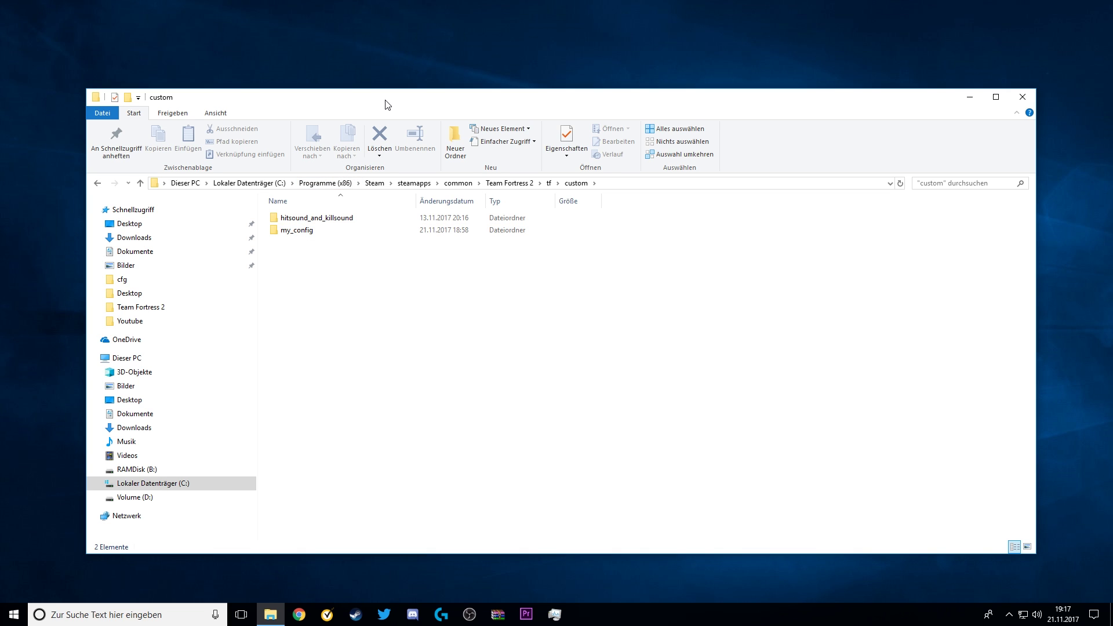
left_click_drag(388, 105, 431, 107)
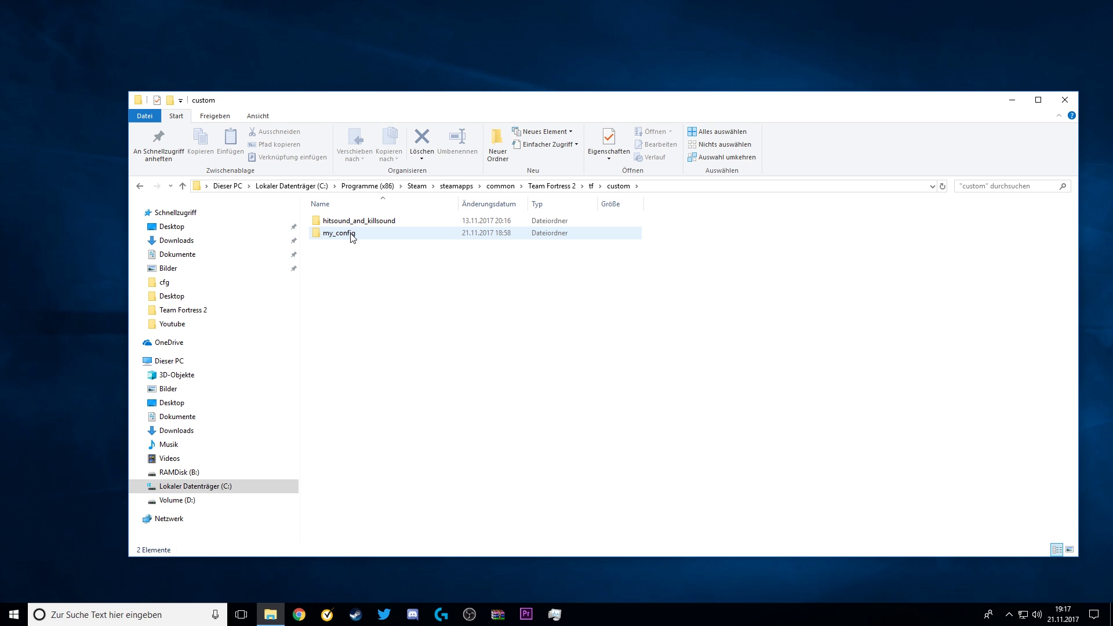
Move my_config and hitsound_and_killsound to the desktop, confirm custom is empty, and close Explorer.
left_click_drag(352, 237, 77, 125)
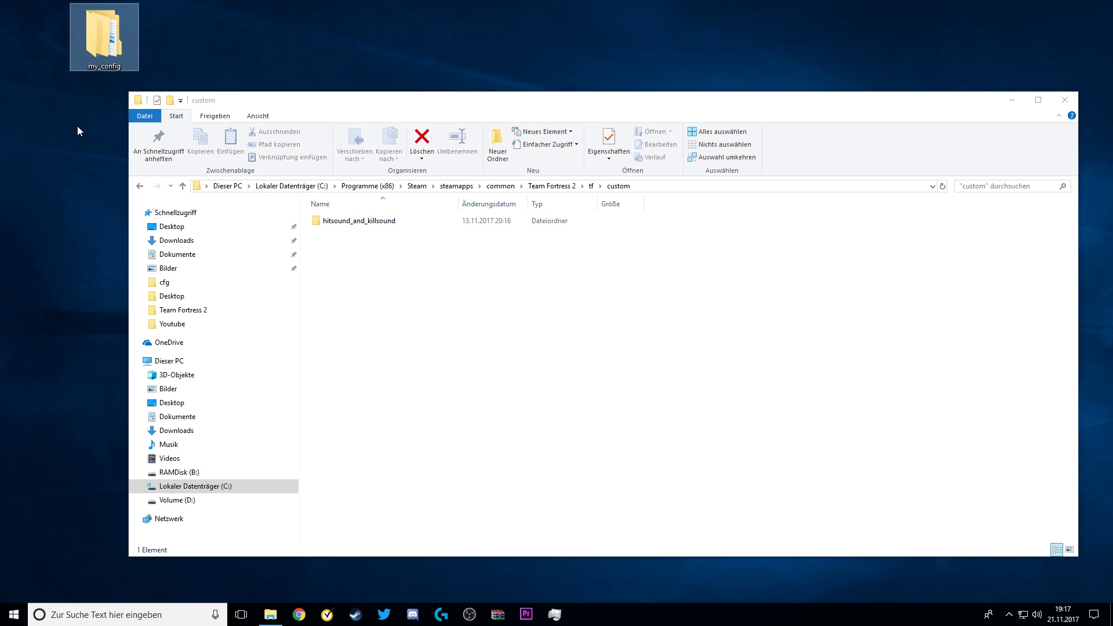
left_click_drag(350, 221, 179, 64)
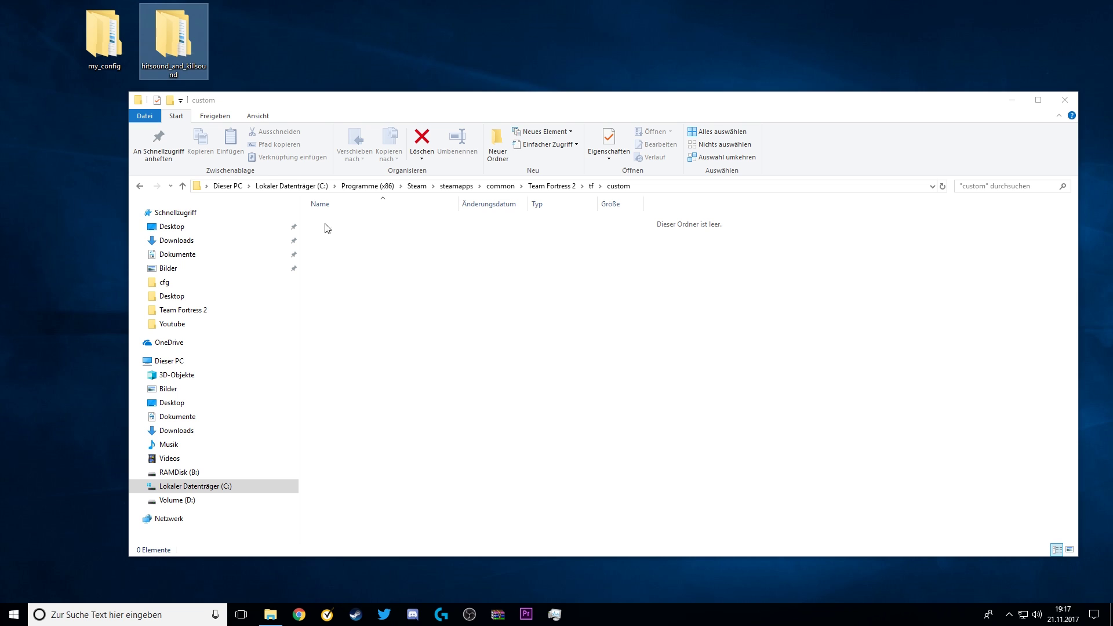
left_click(139, 185)
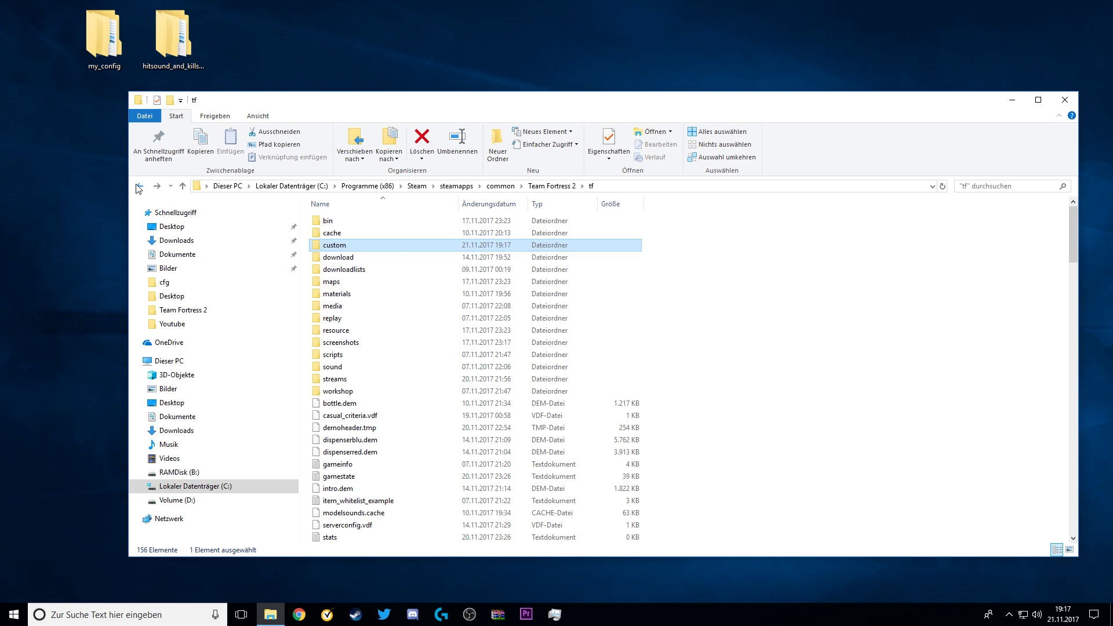
double_click(353, 247)
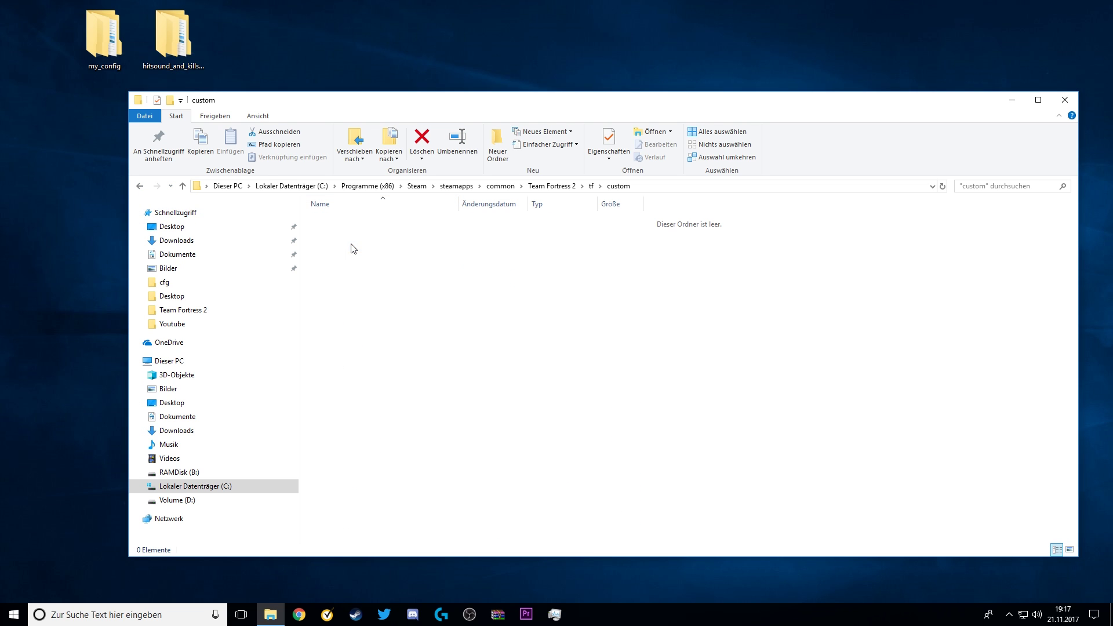
left_click(146, 186)
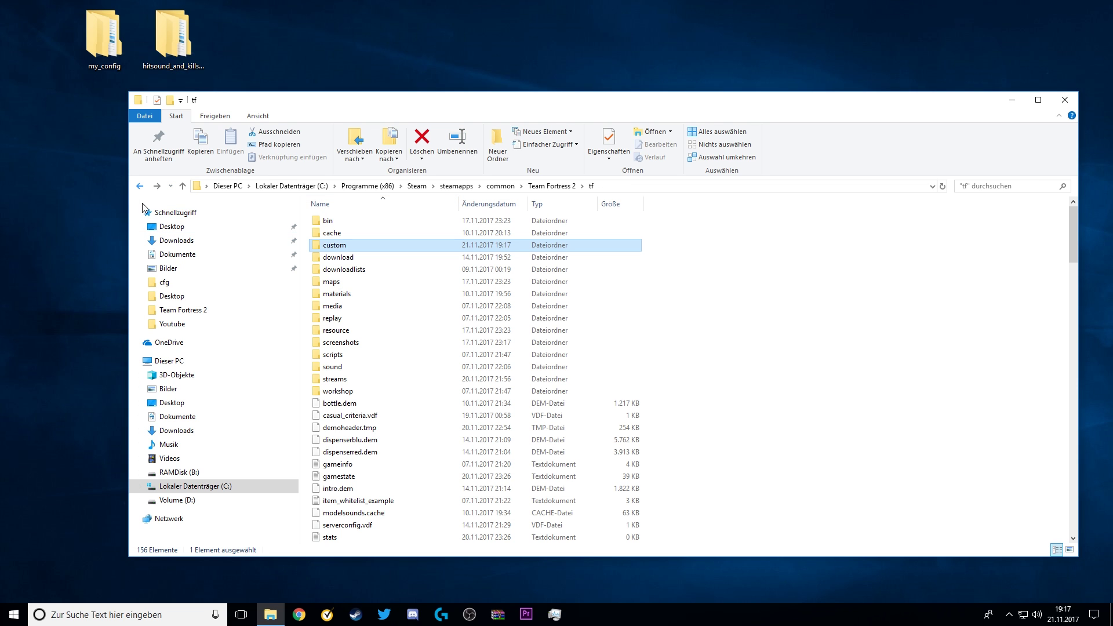
left_click(1065, 100)
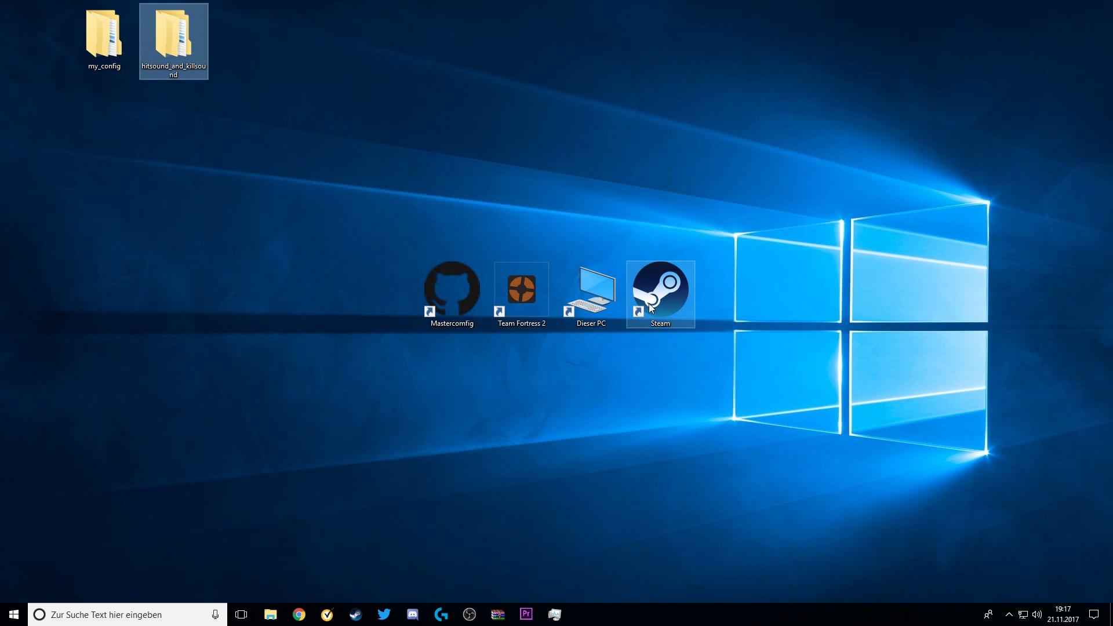
Relaunch Steam and enter -autoconfig as Team Fortress 2's launch option.
double_click(649, 302)
left_click(220, 74)
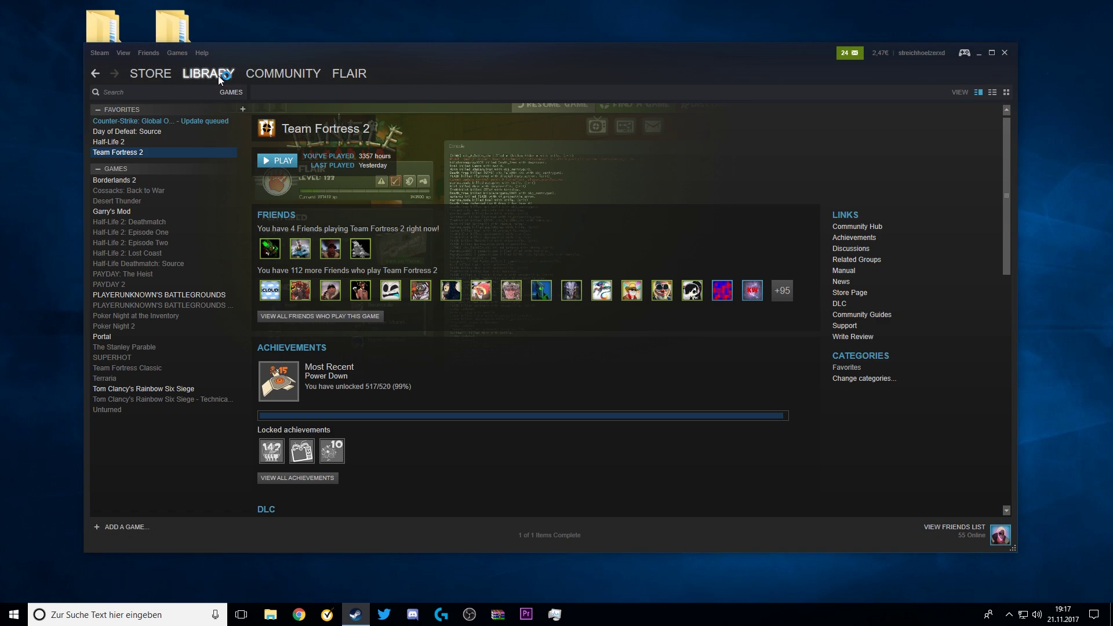
right_click(174, 153)
left_click(223, 343)
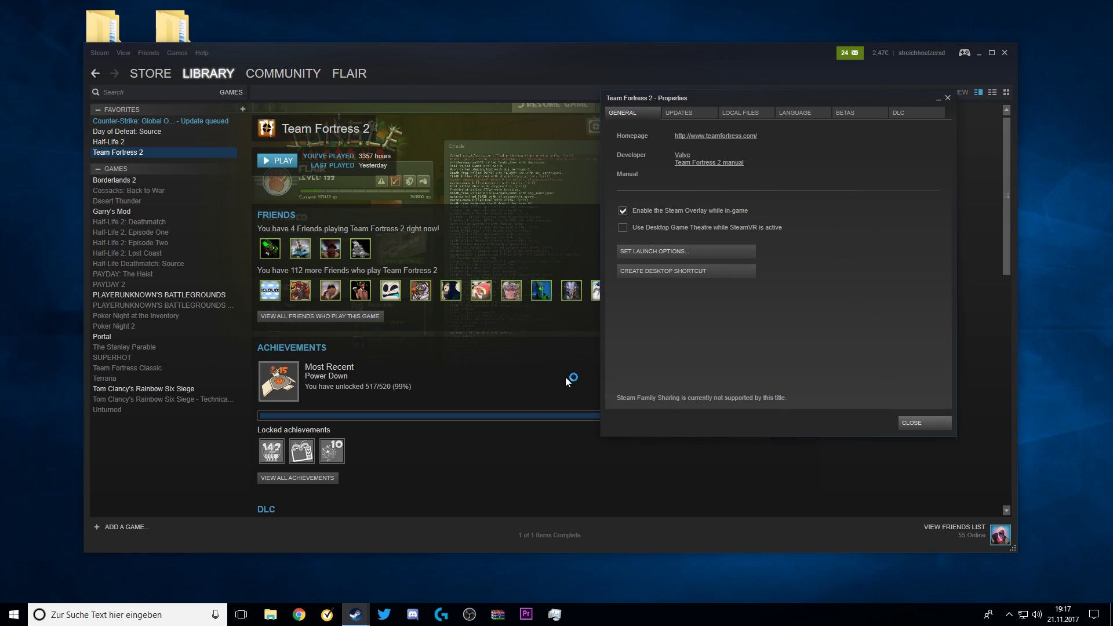
left_click(694, 253)
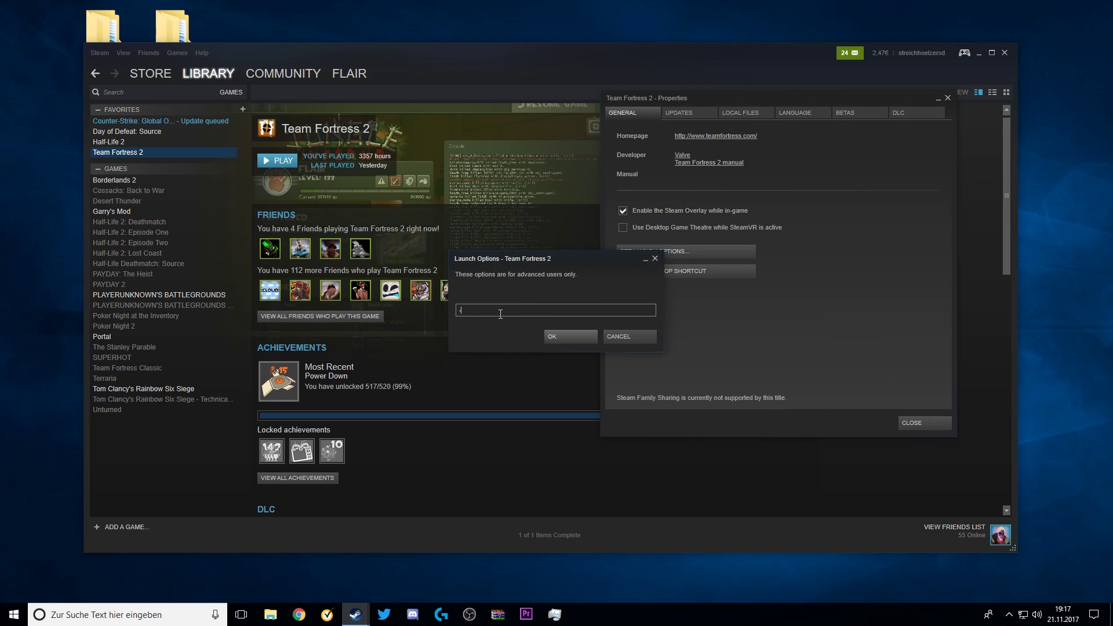
type("-autoconfig")
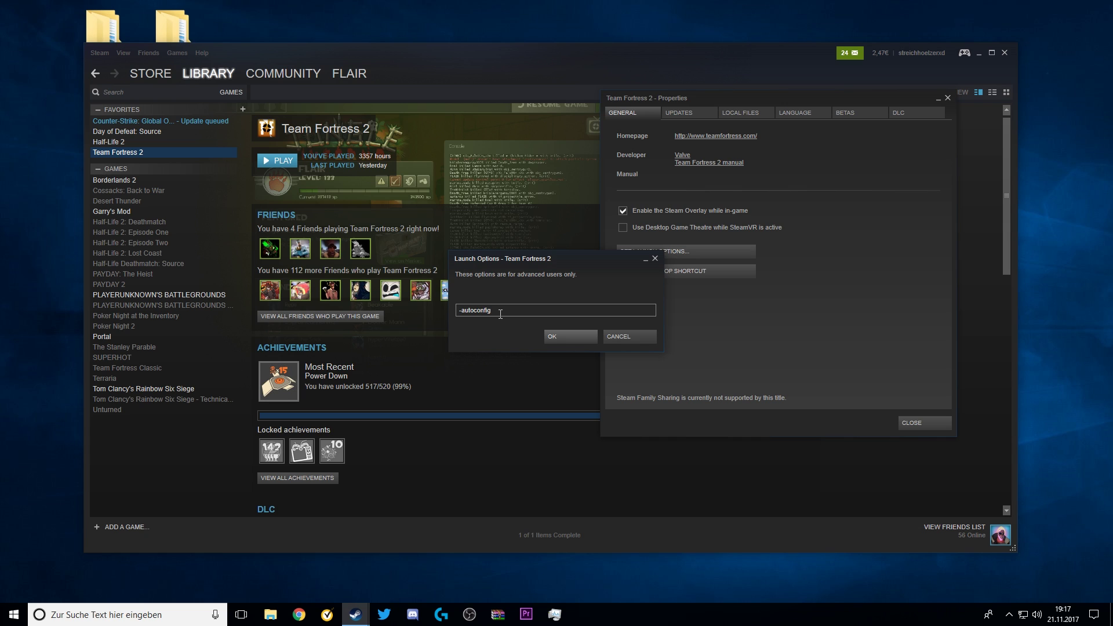
left_click(558, 336)
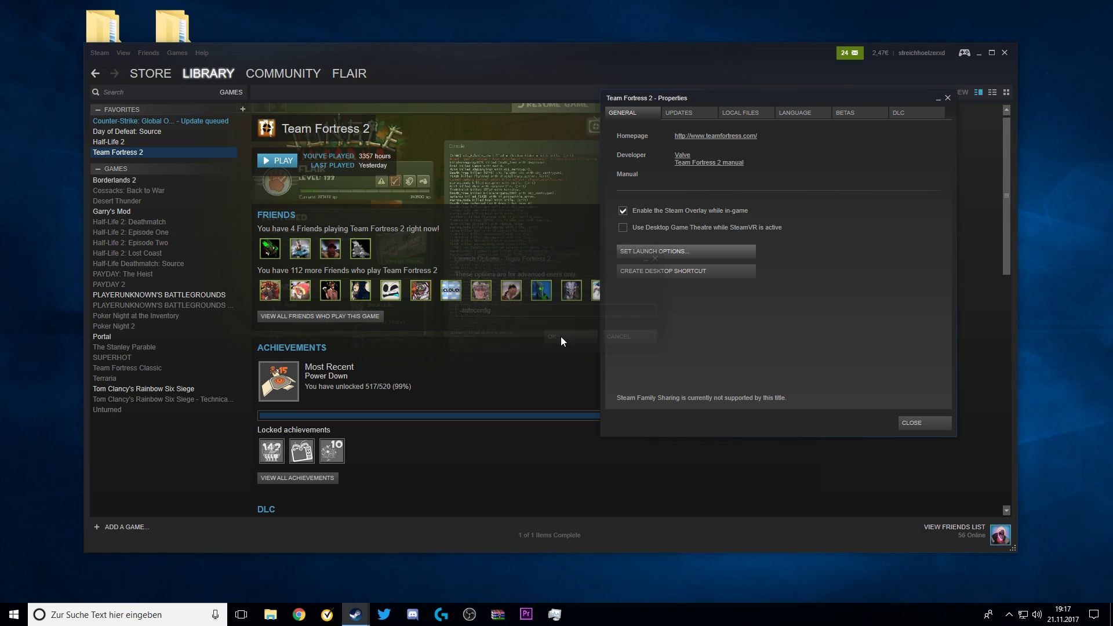
Start Team Fortress 2 and dismiss the new item notification.
left_click(935, 427)
left_click(283, 162)
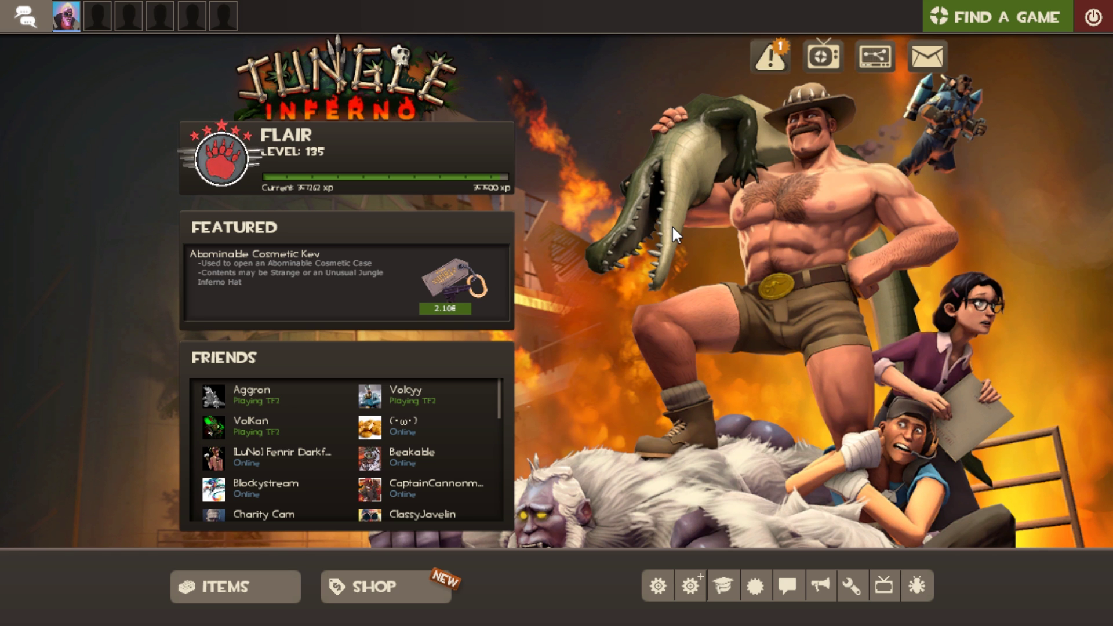
left_click(766, 59)
left_click(769, 180)
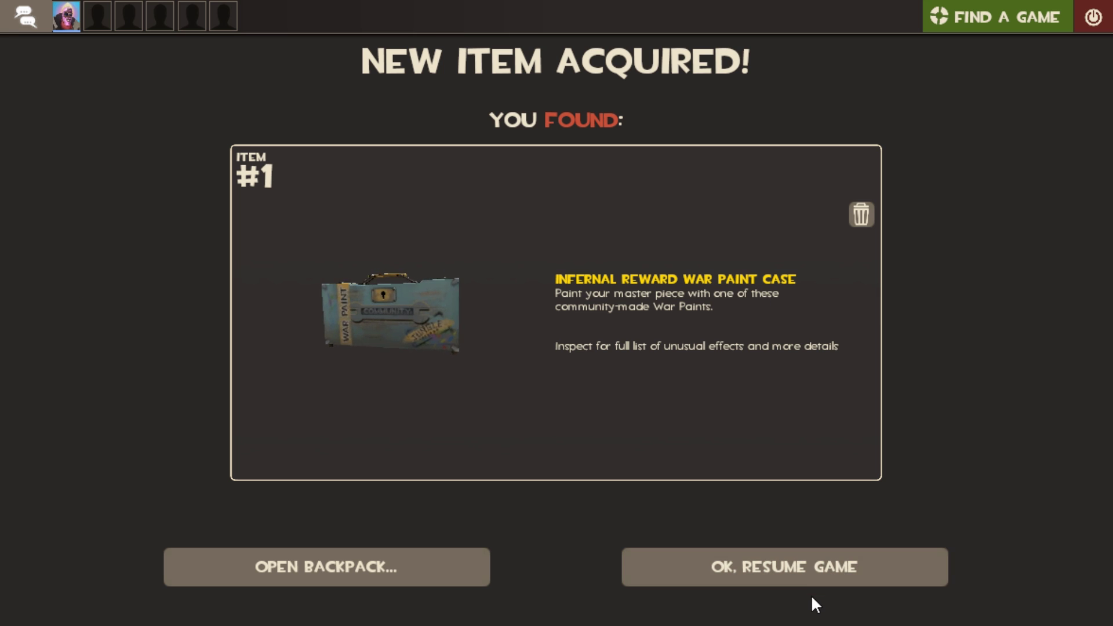
left_click(809, 574)
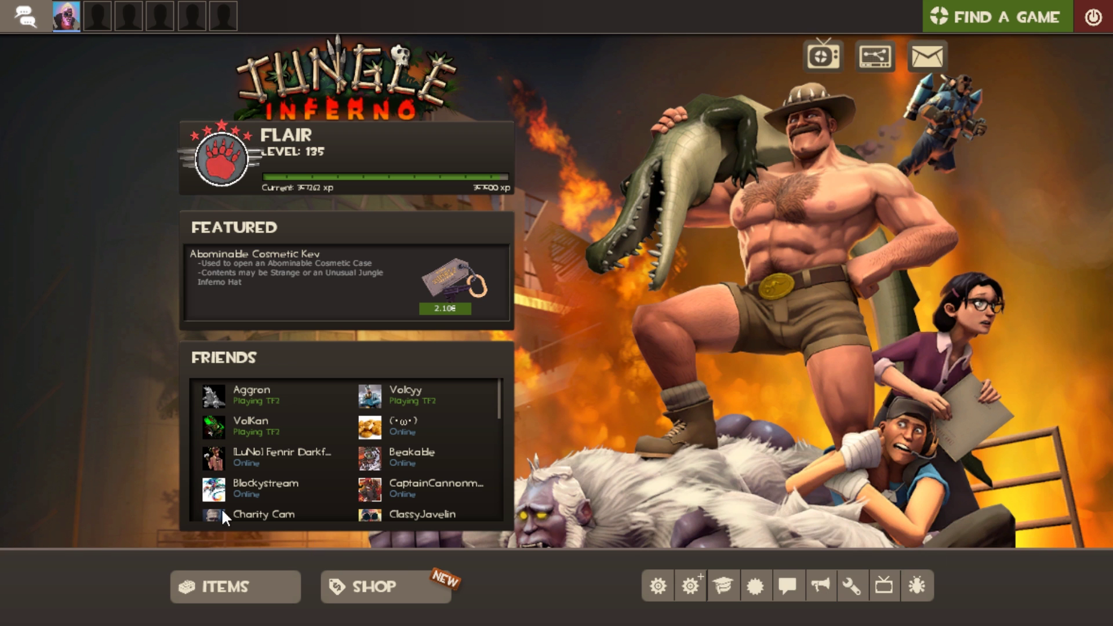
Apply 1920 x 1080 (native) in Video options, then quit the game.
left_click(666, 587)
left_click(539, 164)
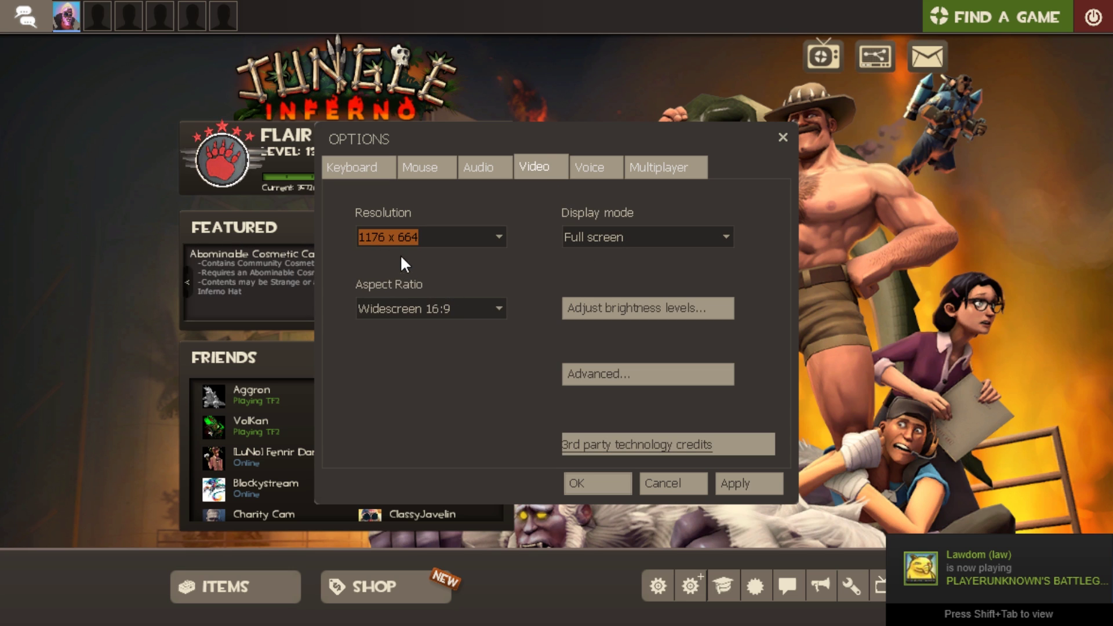
left_click(410, 238)
left_click(485, 359)
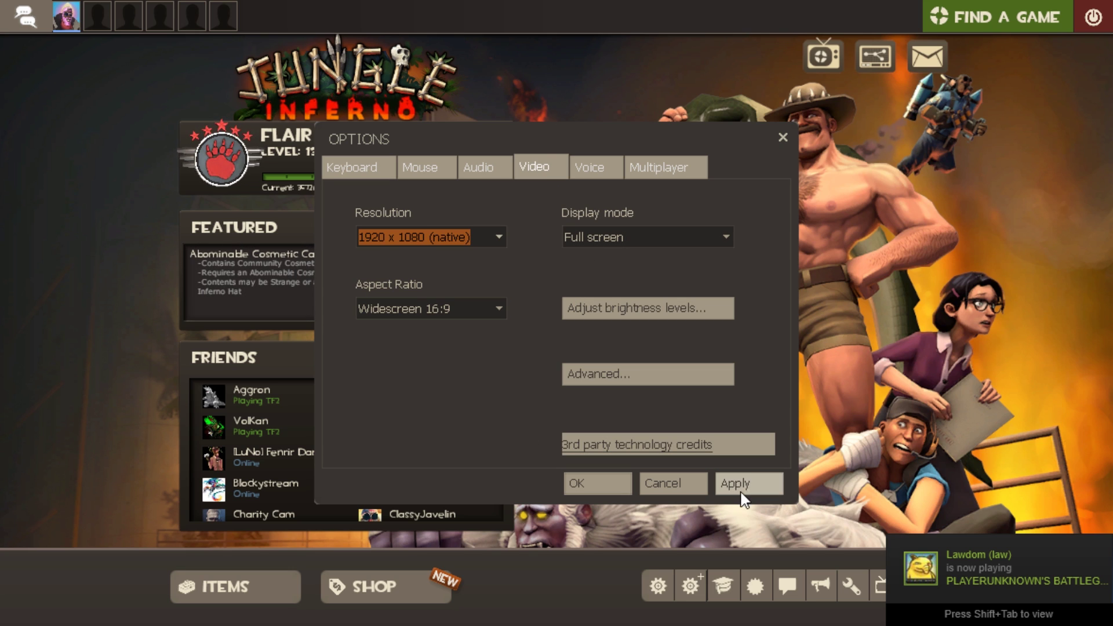
left_click(735, 484)
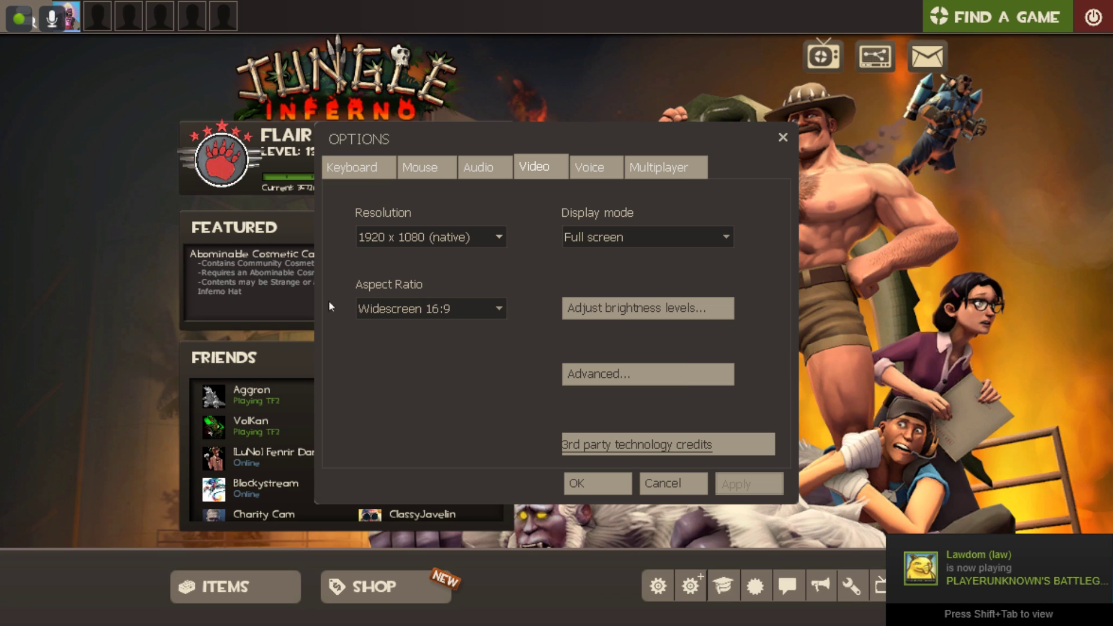
left_click(578, 485)
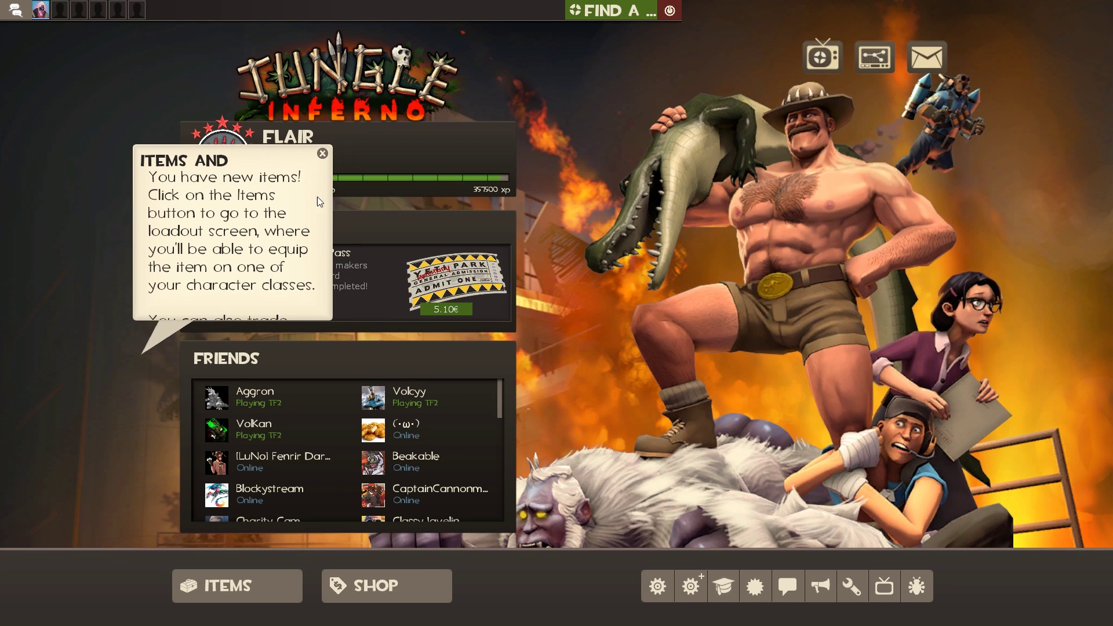
left_click(670, 11)
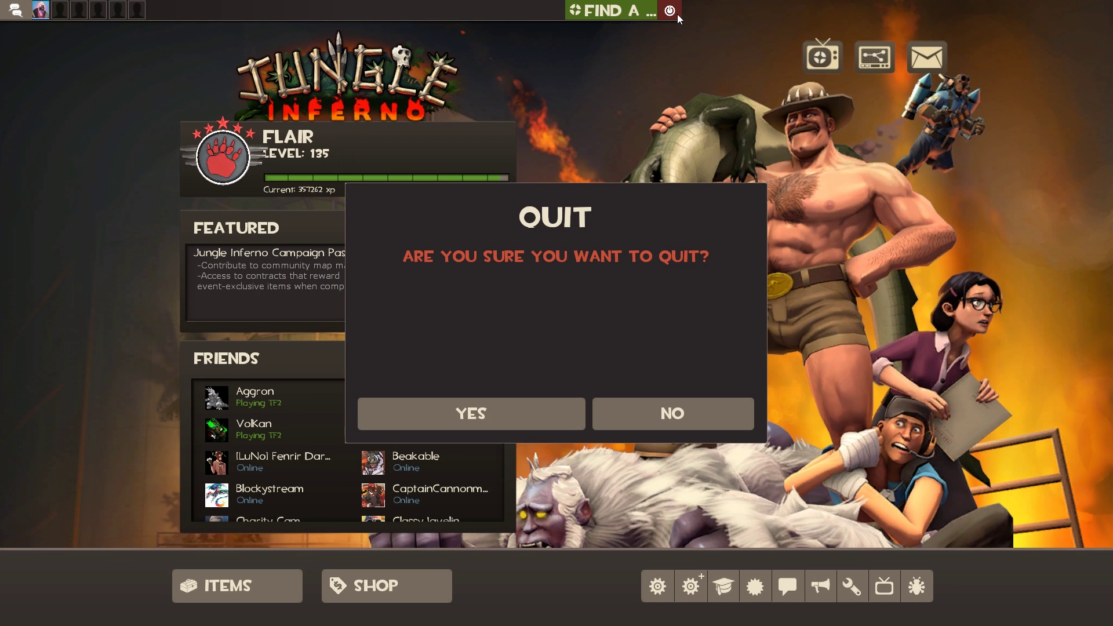
left_click(518, 409)
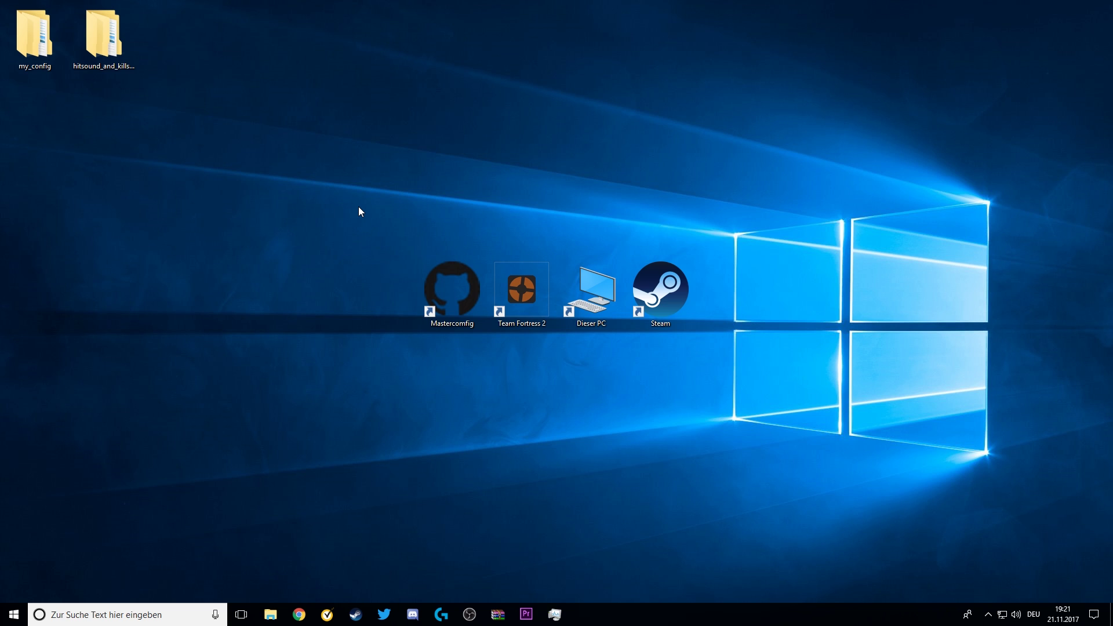
Open the Mastercomfig shortcut and scroll to the 5.1.2 release's Source code downloads.
double_click(443, 279)
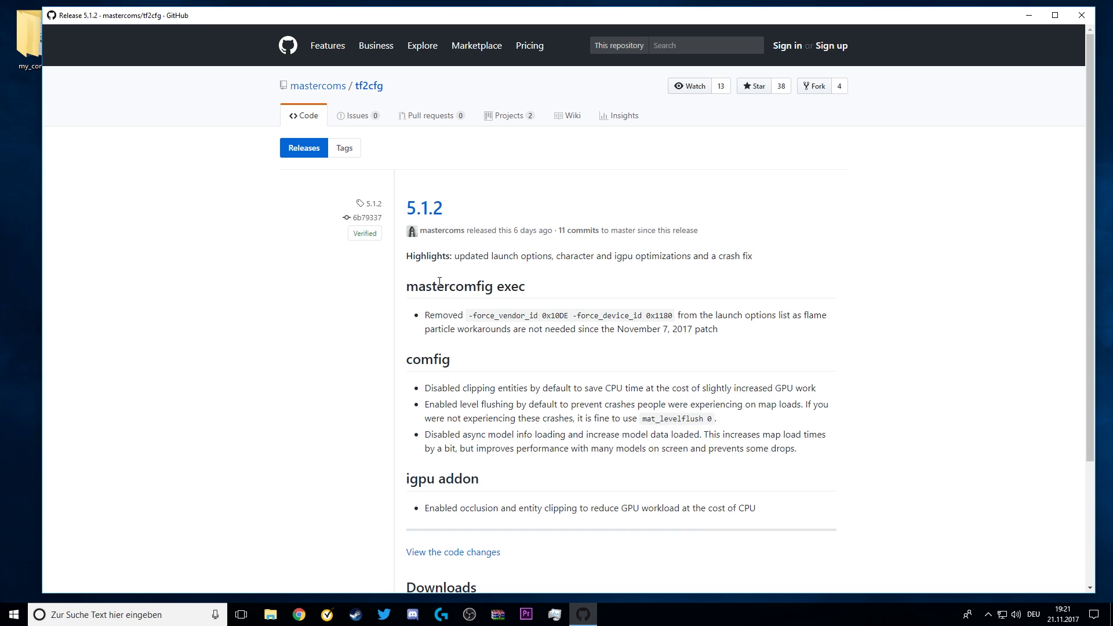
scroll(439, 282, "down", 3)
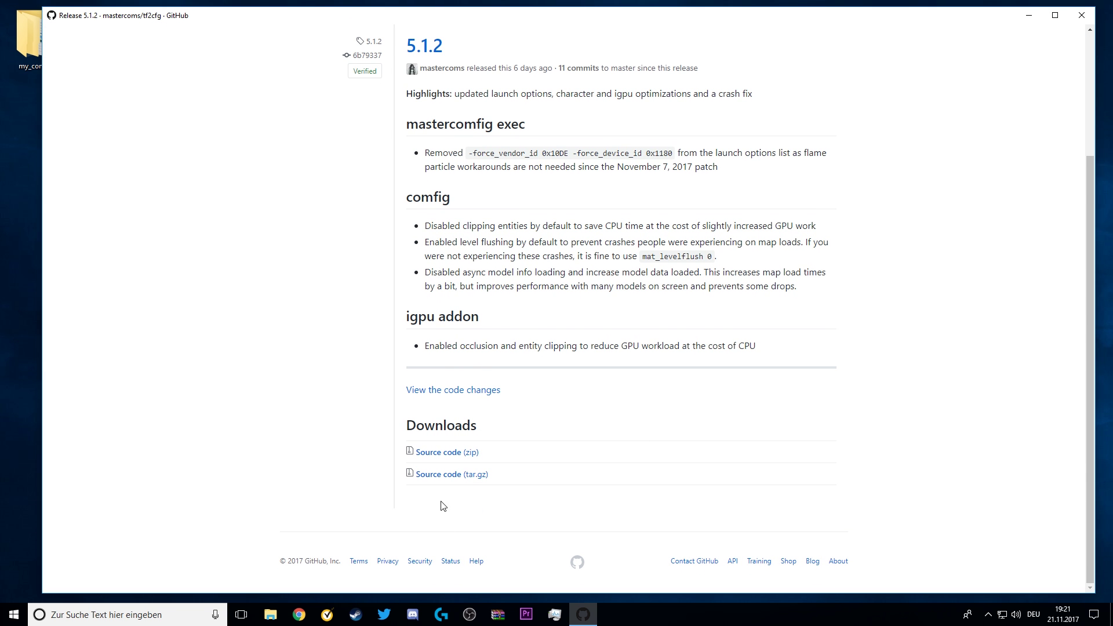
Download the Source code zip, open it in WinRAR, and enter tf2cfg-5.1.2.
left_click(446, 458)
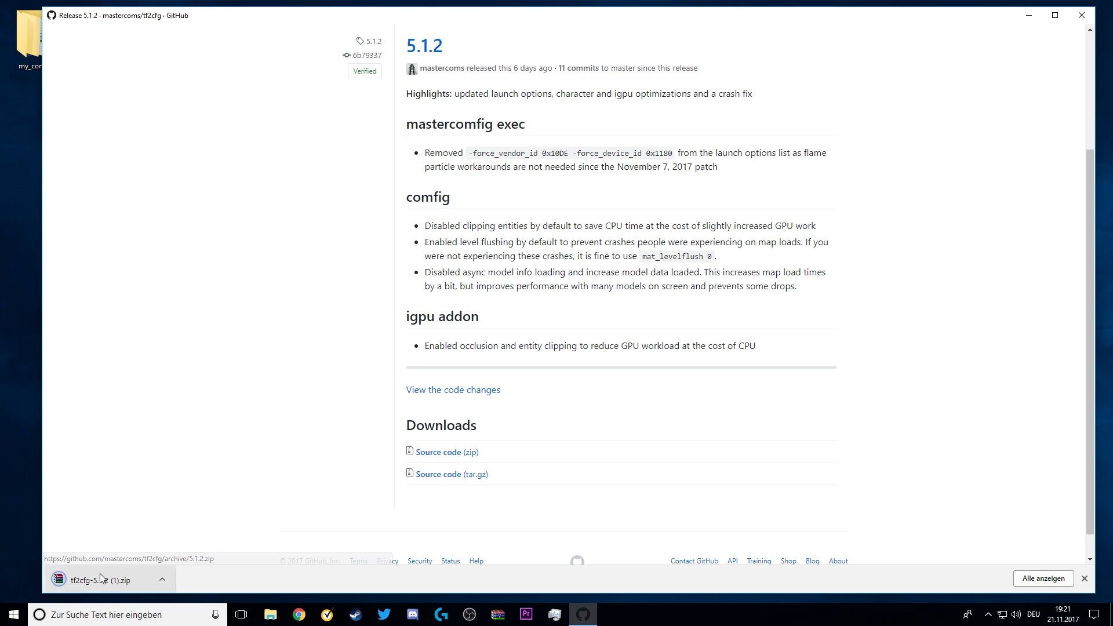
left_click(99, 577)
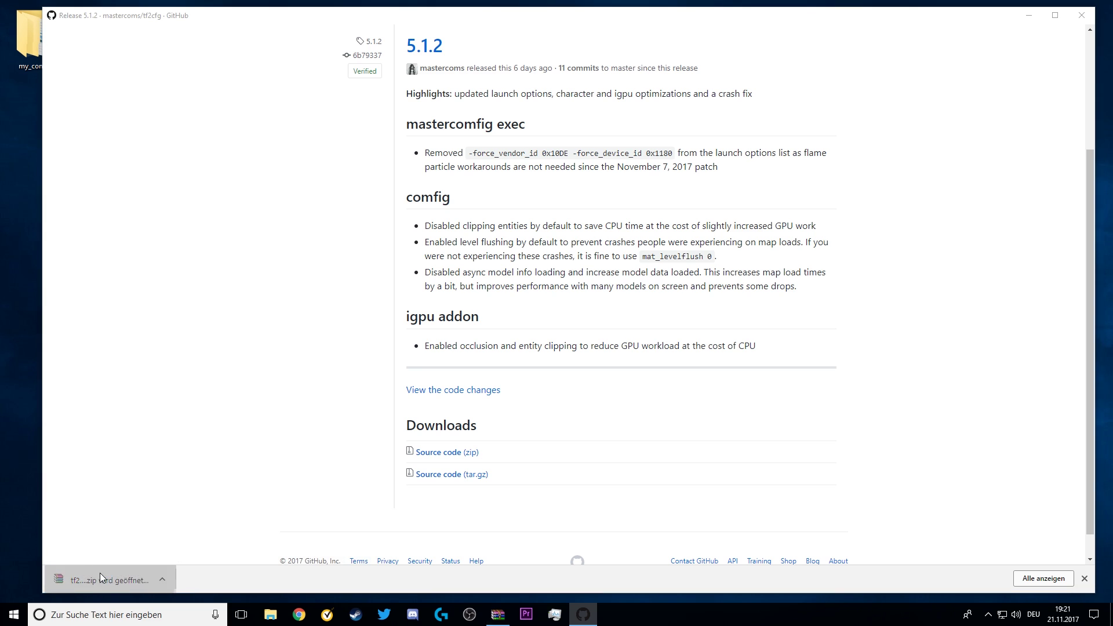
left_click(1030, 15)
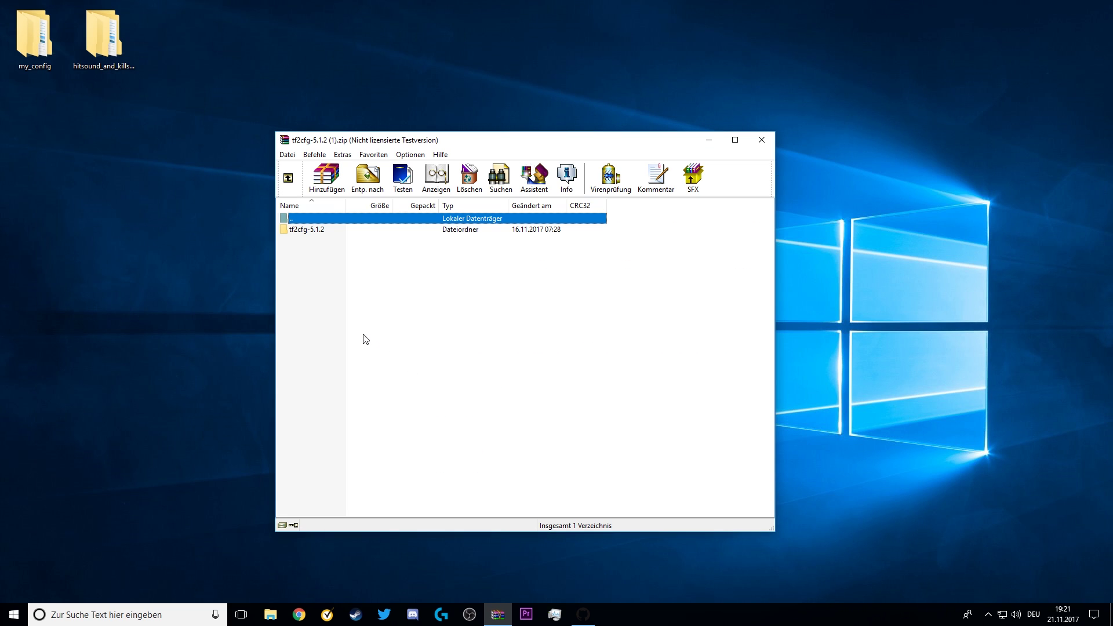
double_click(309, 231)
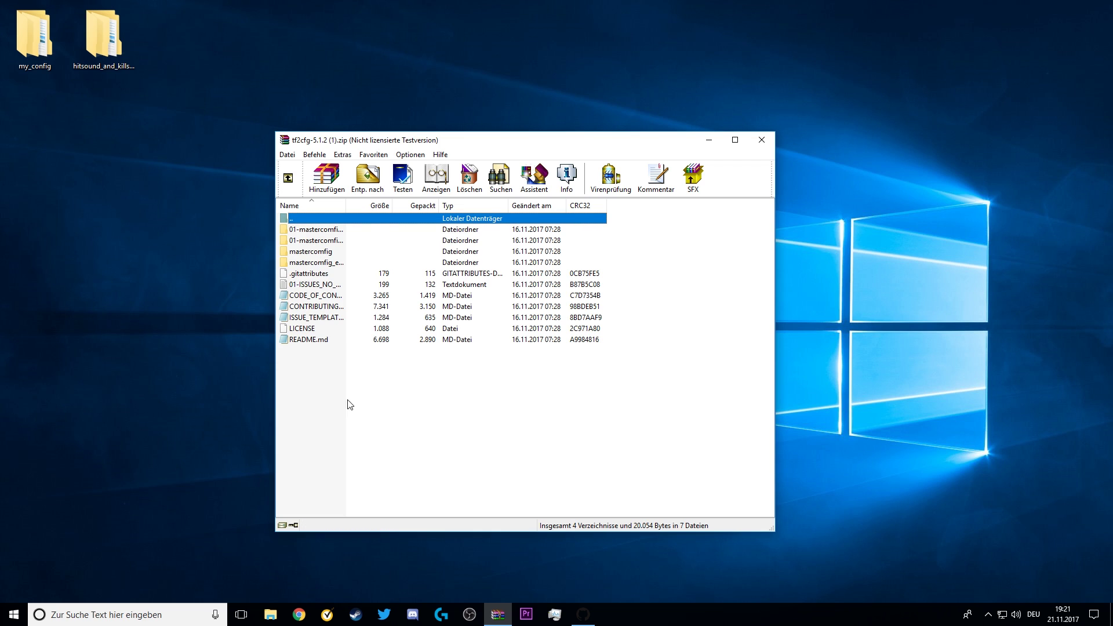
Drag the mastercomfig and mastercomfig_exec folders from the archive onto the desktop.
mouse_move(340, 395)
left_mouse_down()
mouse_move(329, 229)
mouse_move(326, 386)
left_mouse_up()
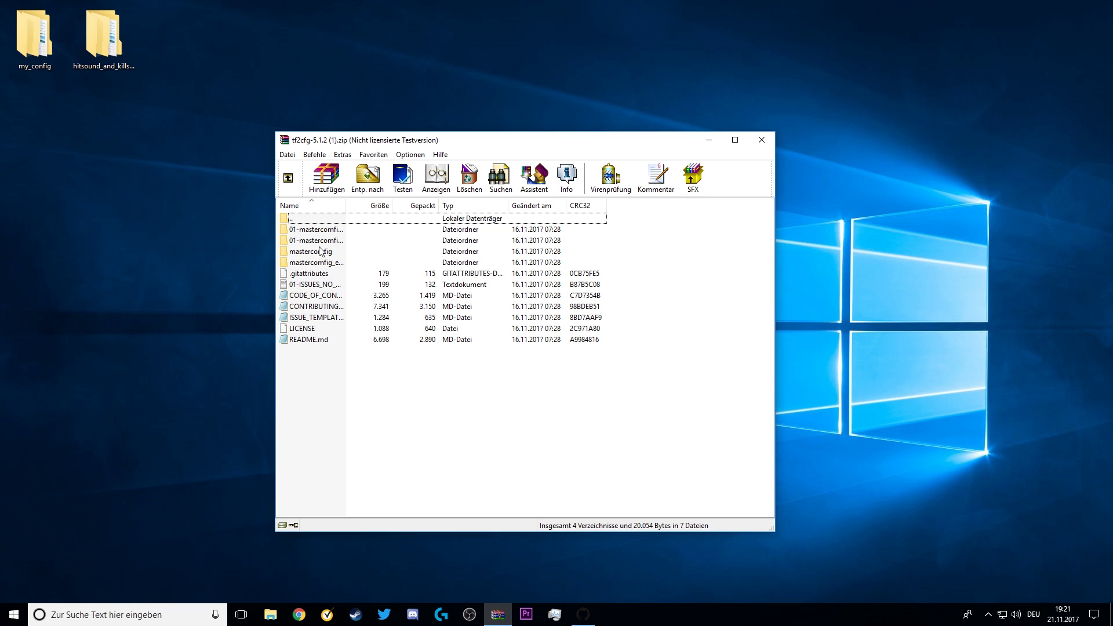
left_click_drag(322, 253, 319, 44)
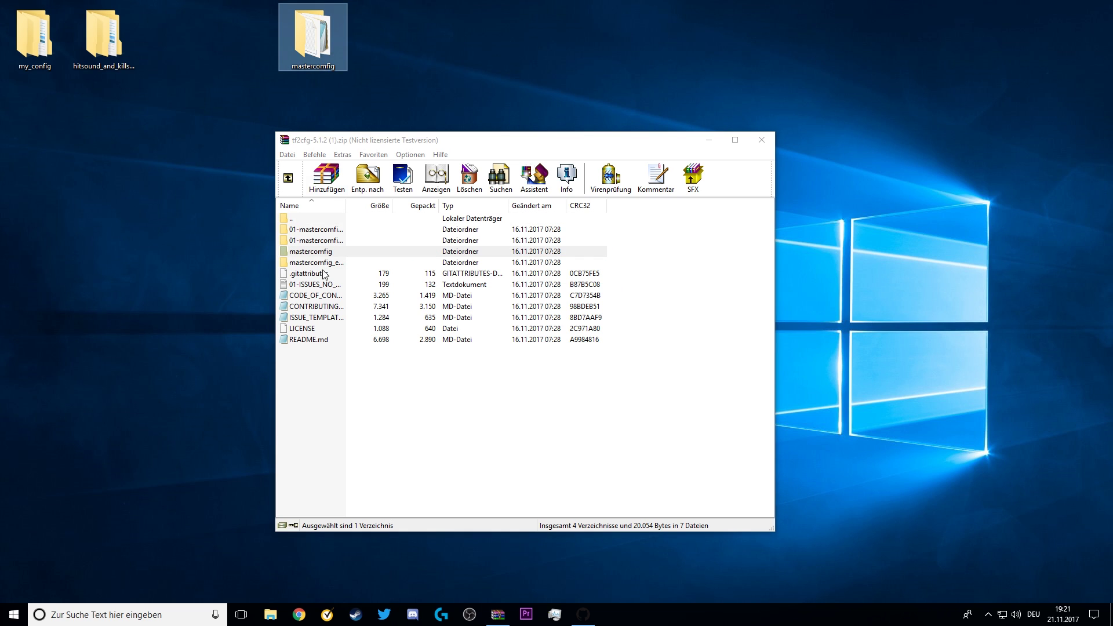
left_click_drag(323, 263, 389, 85)
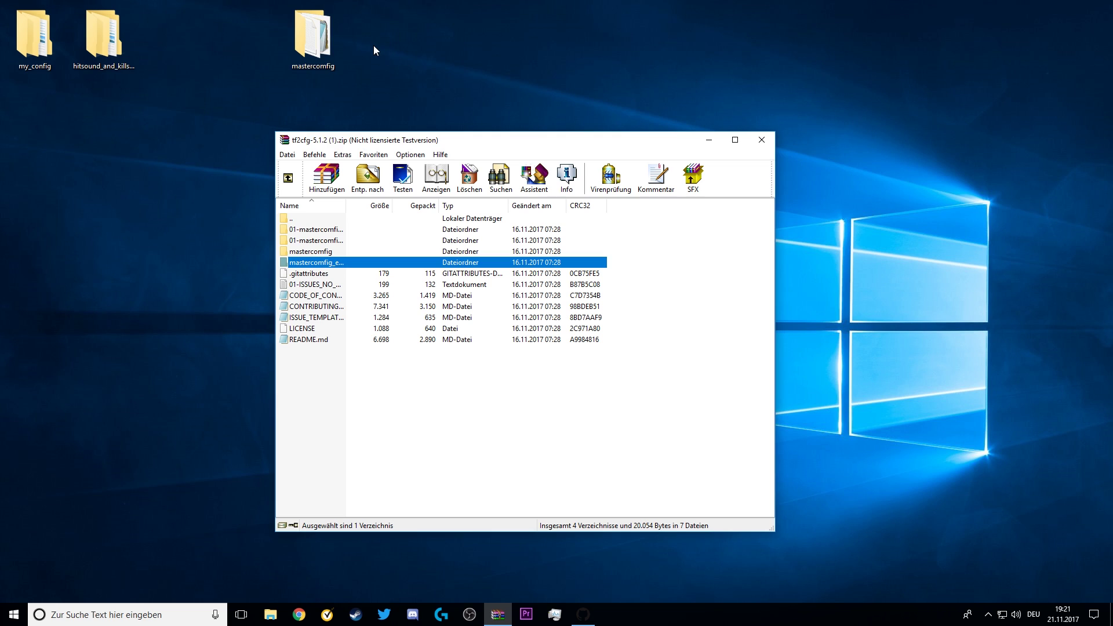
left_click_drag(374, 46, 374, 46)
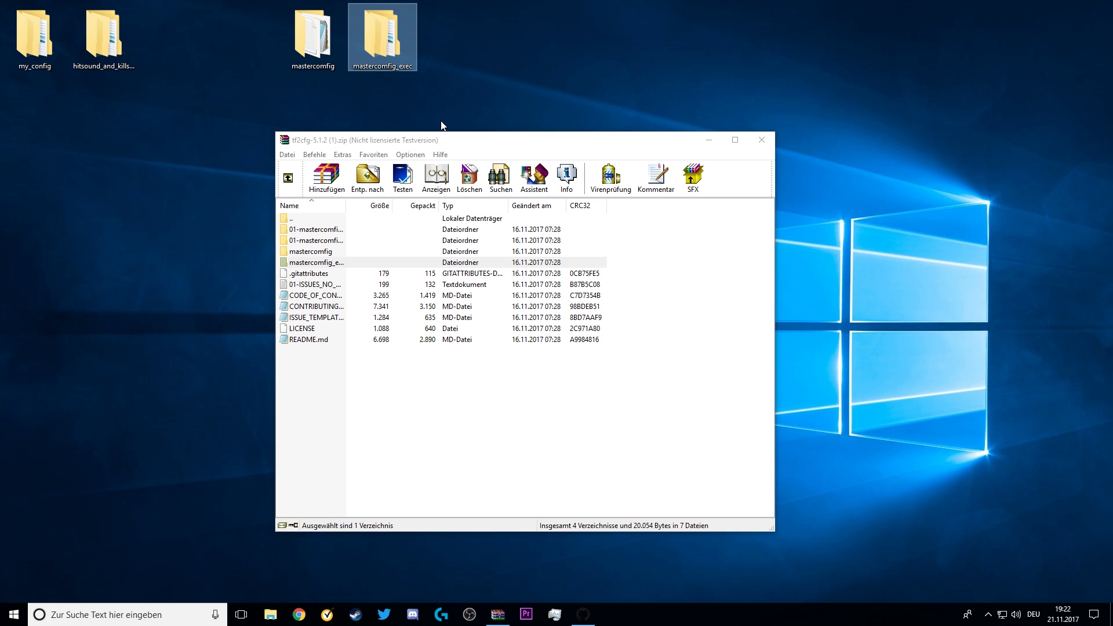
Close WinRAR and reposition the two extracted mastercomfig folders on the desktop.
left_click(762, 138)
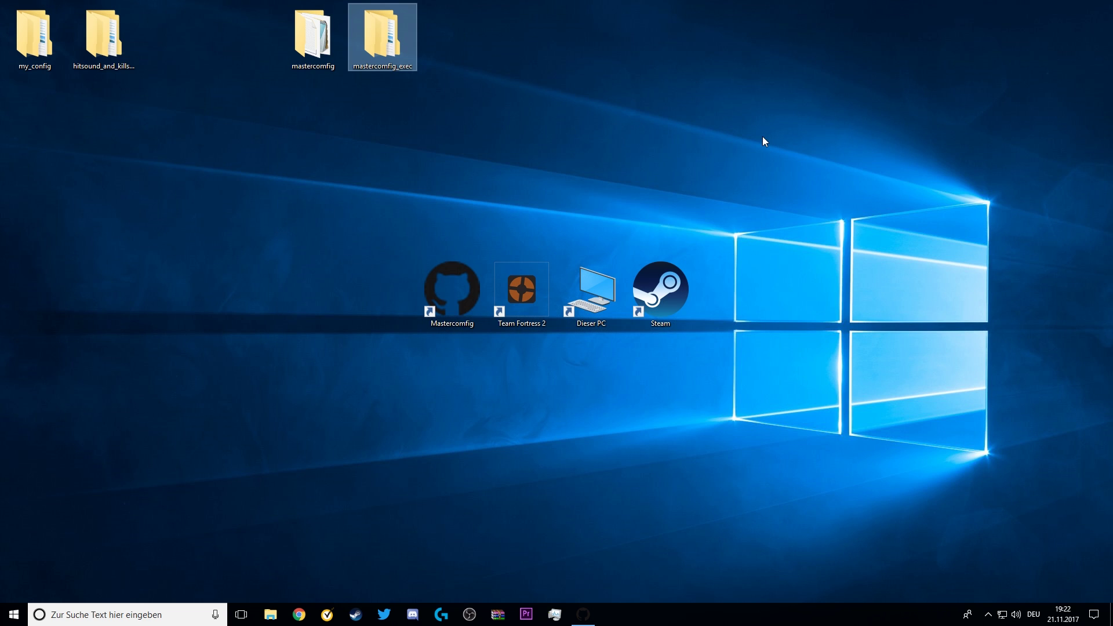
left_click_drag(508, 3, 498, 50)
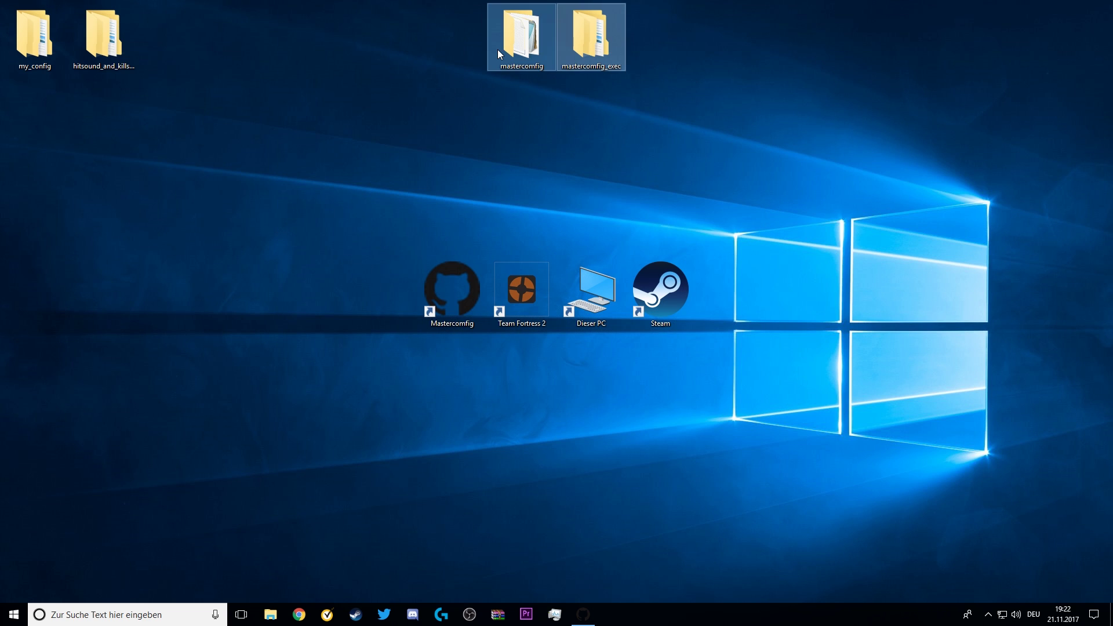
left_click(637, 129)
Launch Steam and browse Team Fortress 2's local files from its Properties.
double_click(661, 302)
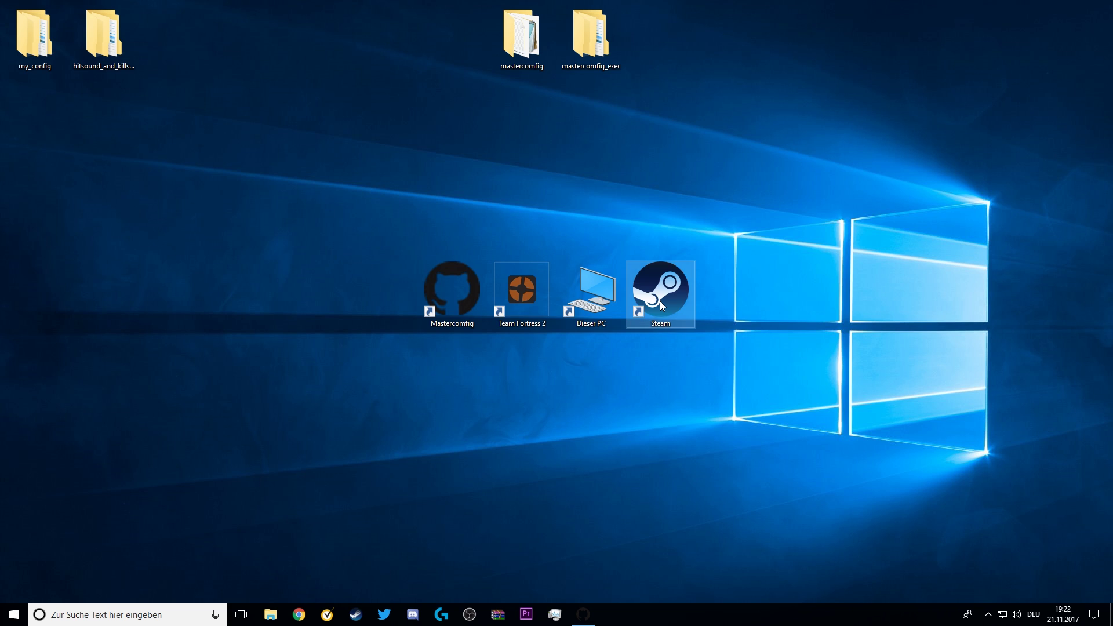
left_click(327, 133)
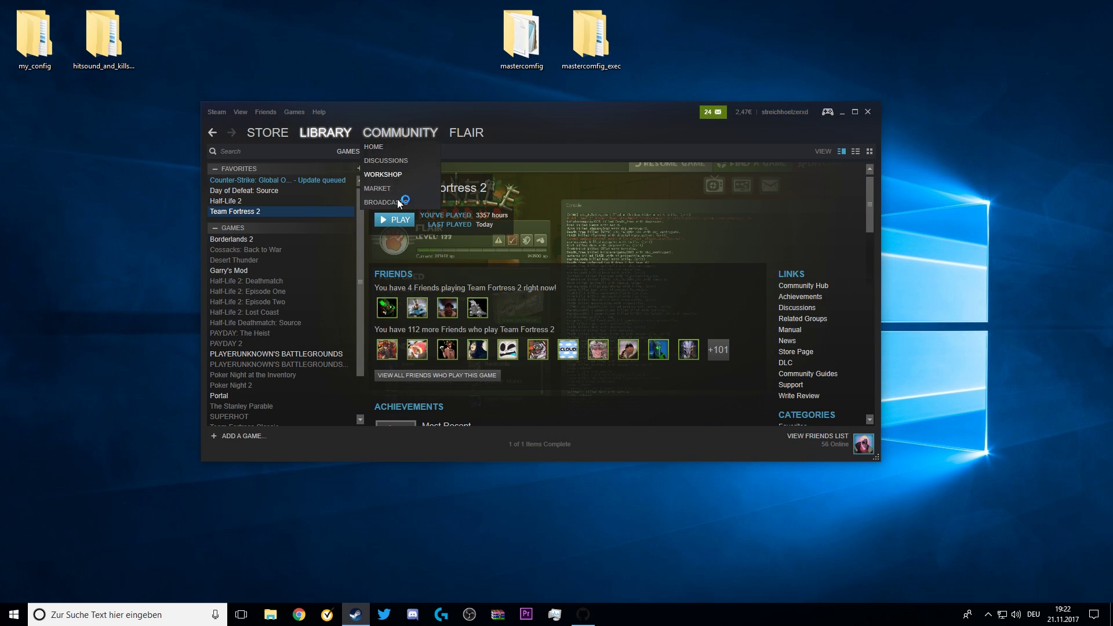
right_click(245, 212)
left_click(273, 400)
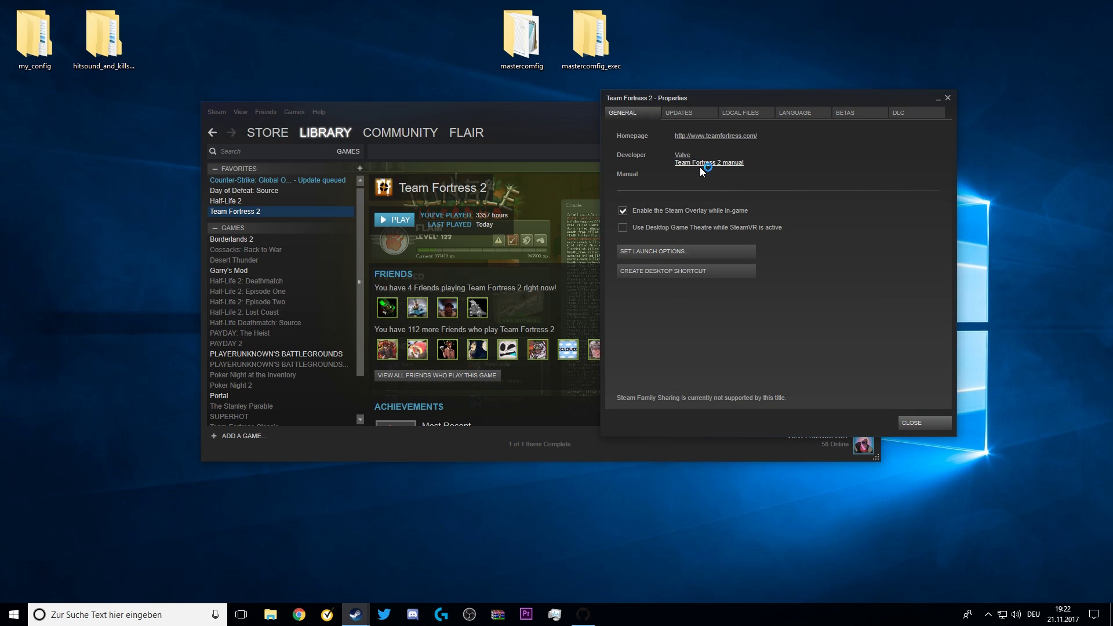
left_click(742, 113)
left_click(683, 161)
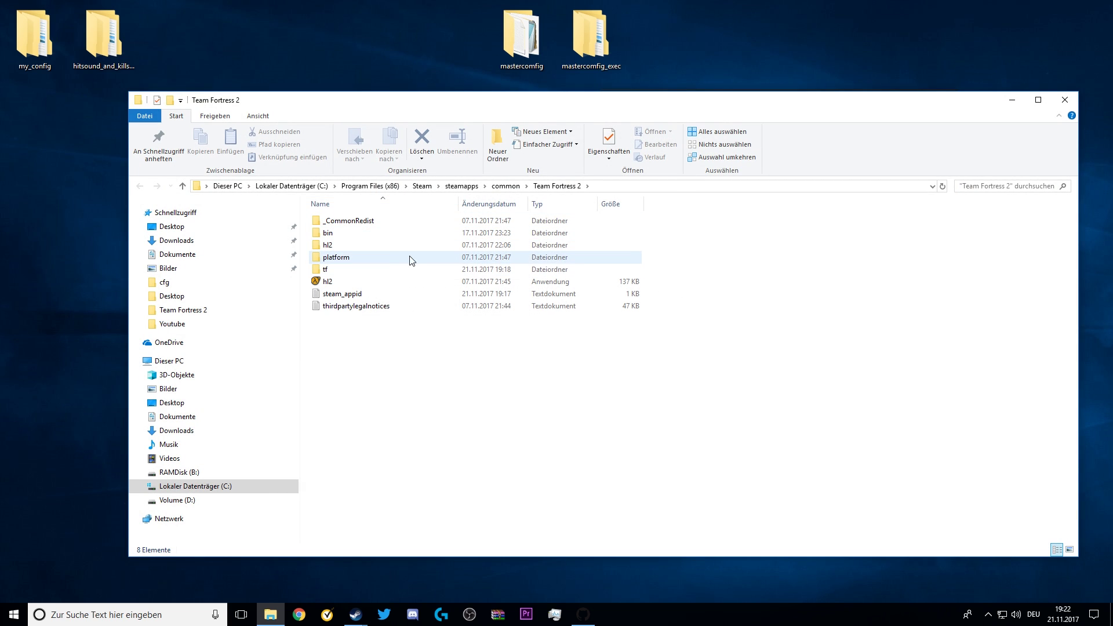
Open tf\custom and move both mastercomfig folders from the desktop into it.
double_click(354, 273)
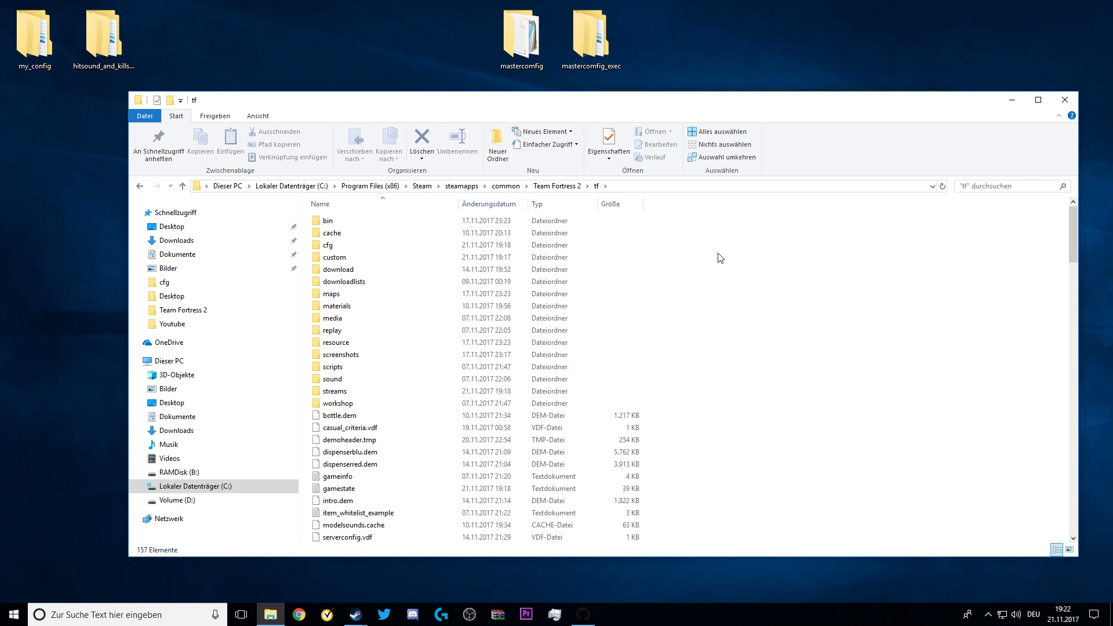
double_click(351, 261)
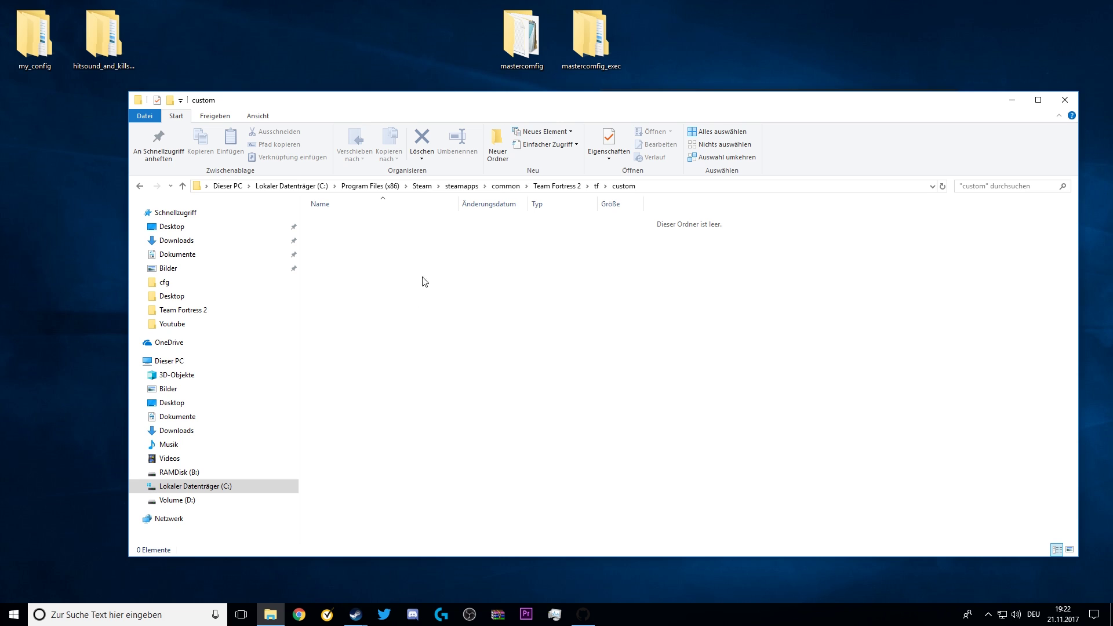
left_click_drag(653, 17, 453, 36)
left_click_drag(533, 41, 405, 298)
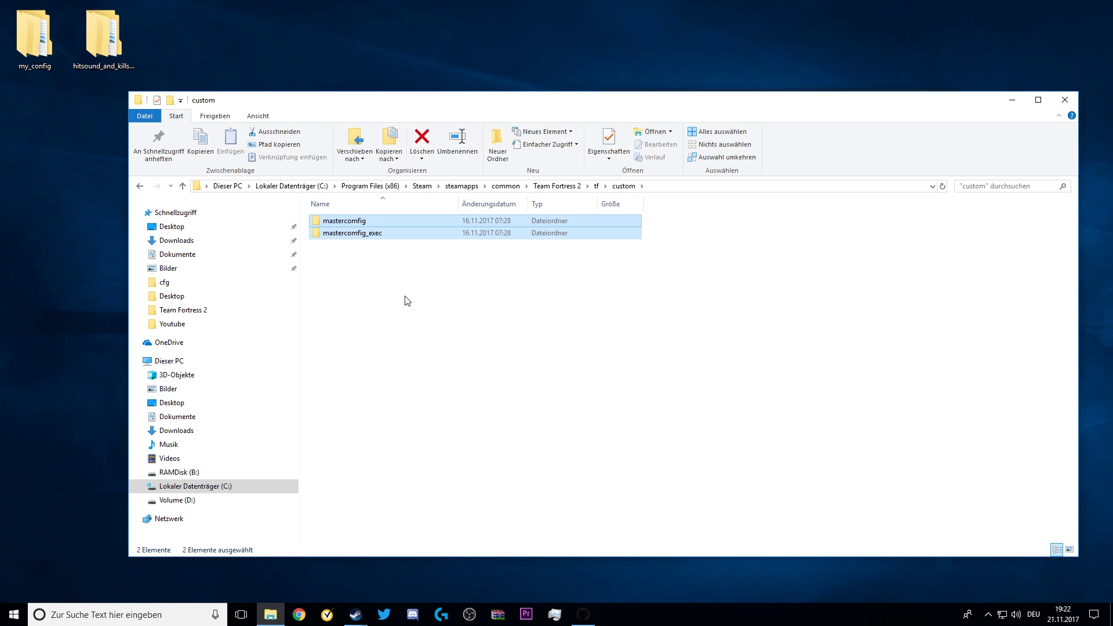
left_click(407, 297)
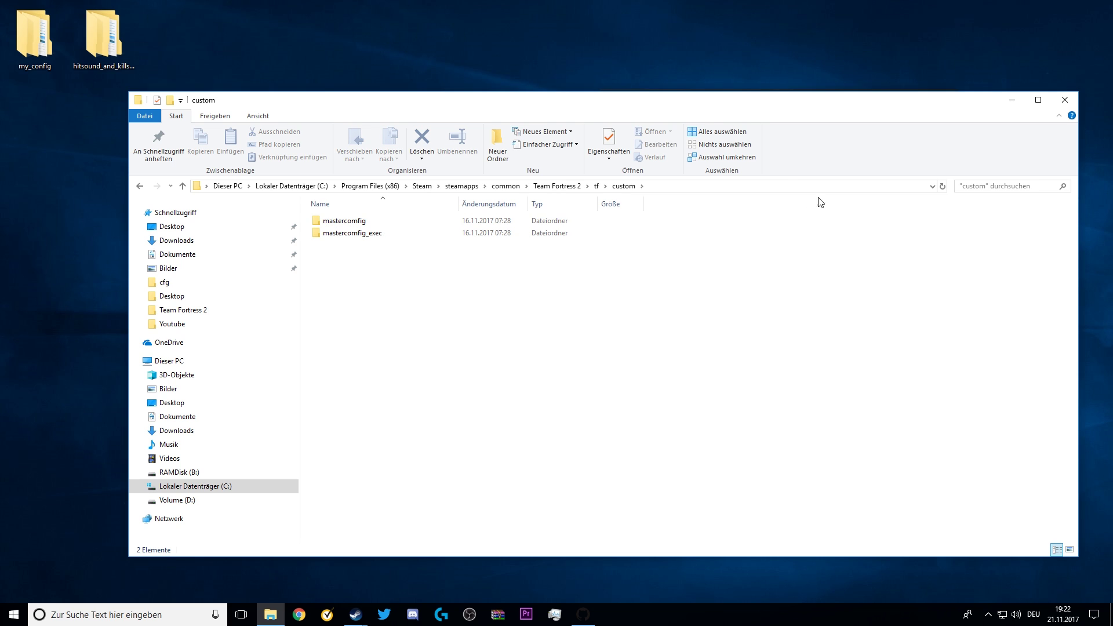
Close Steam's Properties, hide Steam, and move hitsound_and_killsound into custom.
left_click_drag(707, 105, 678, 171)
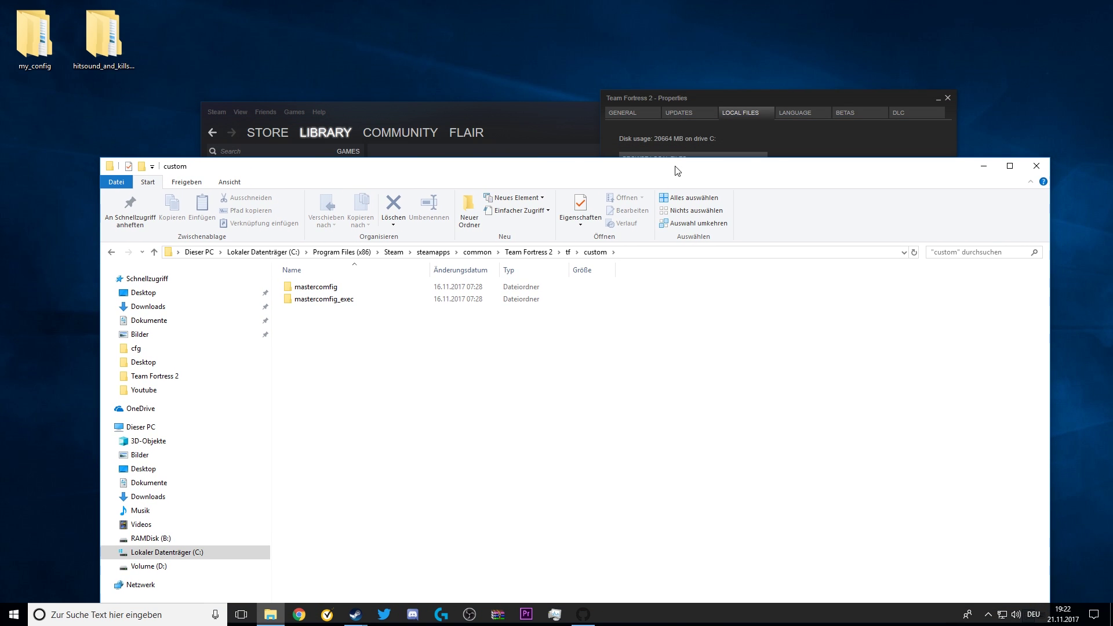
left_click(948, 99)
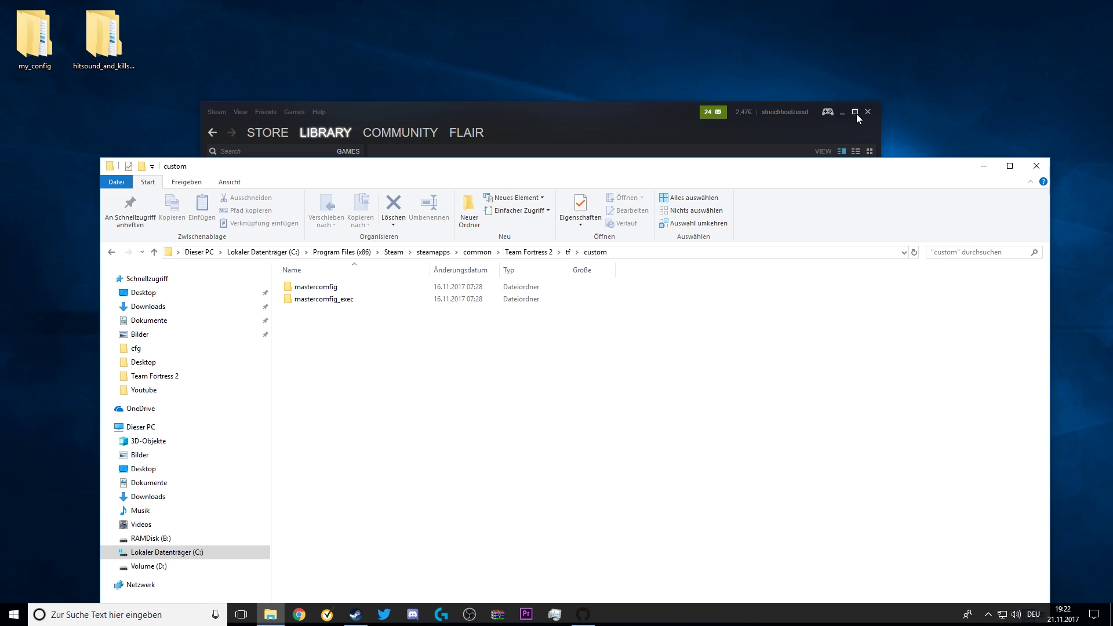
left_click(856, 112)
left_click_drag(729, 174, 694, 91)
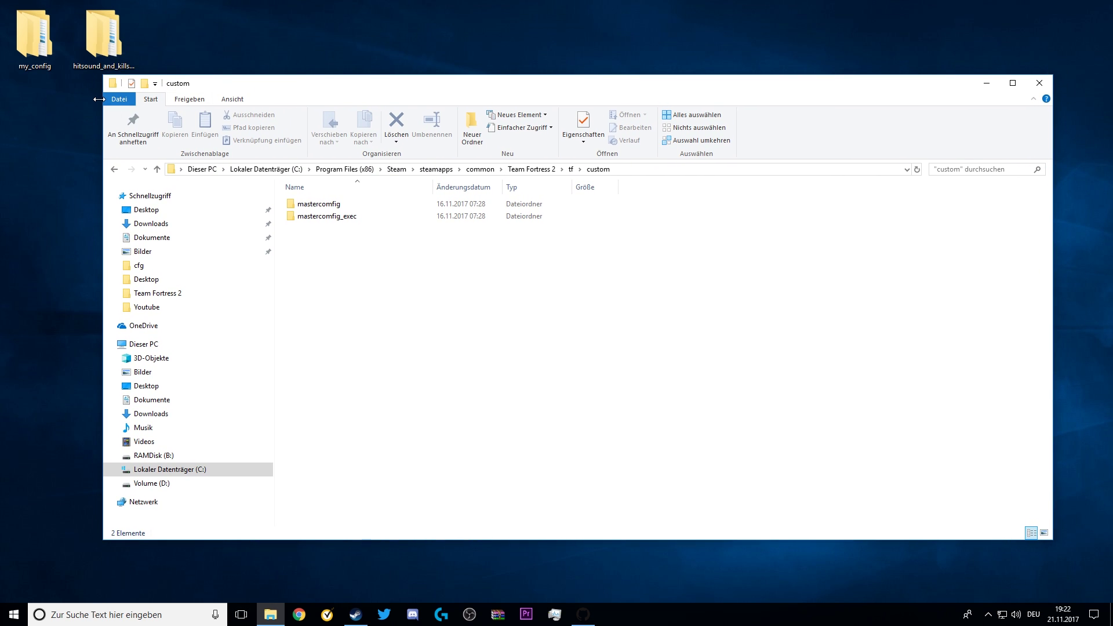
left_click_drag(113, 36, 414, 308)
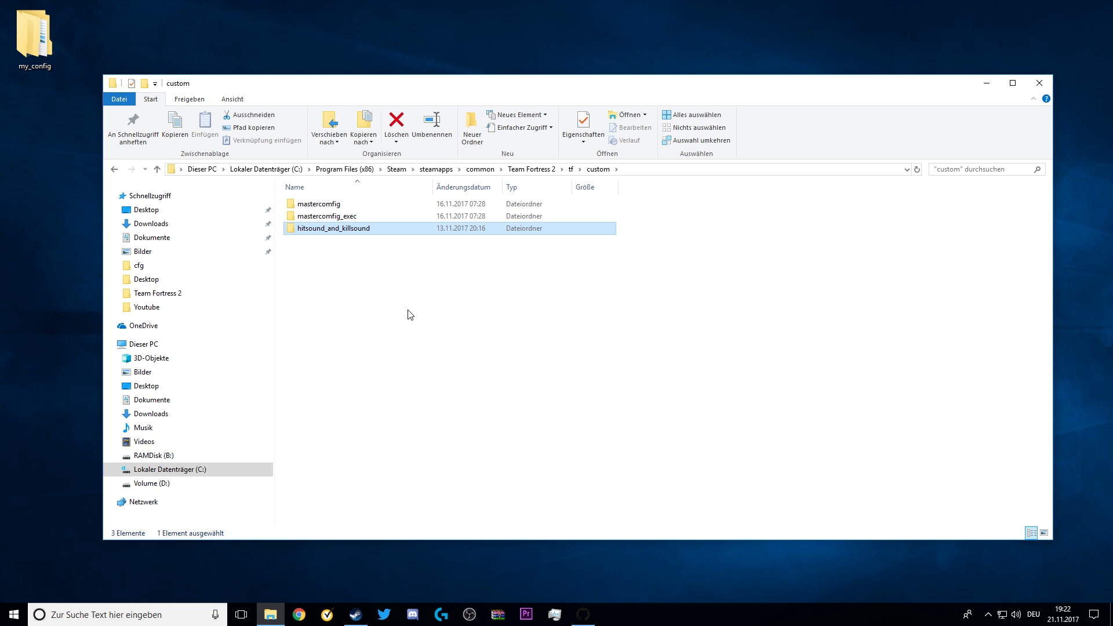
left_click(348, 278)
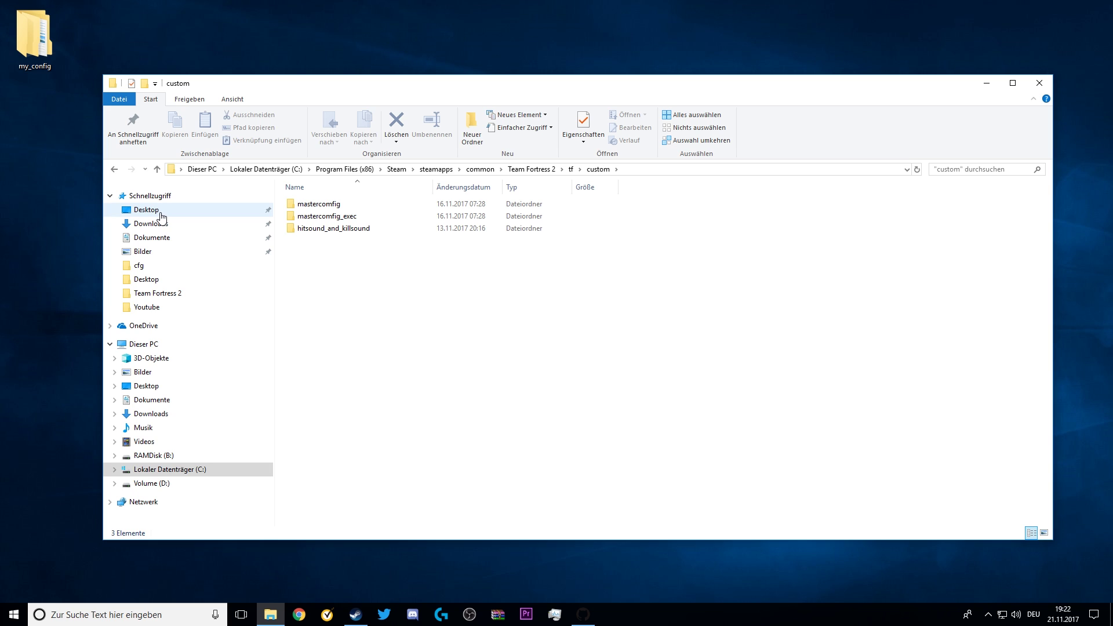
Open my_config\cfg\autoexec in Notepad.
double_click(35, 65)
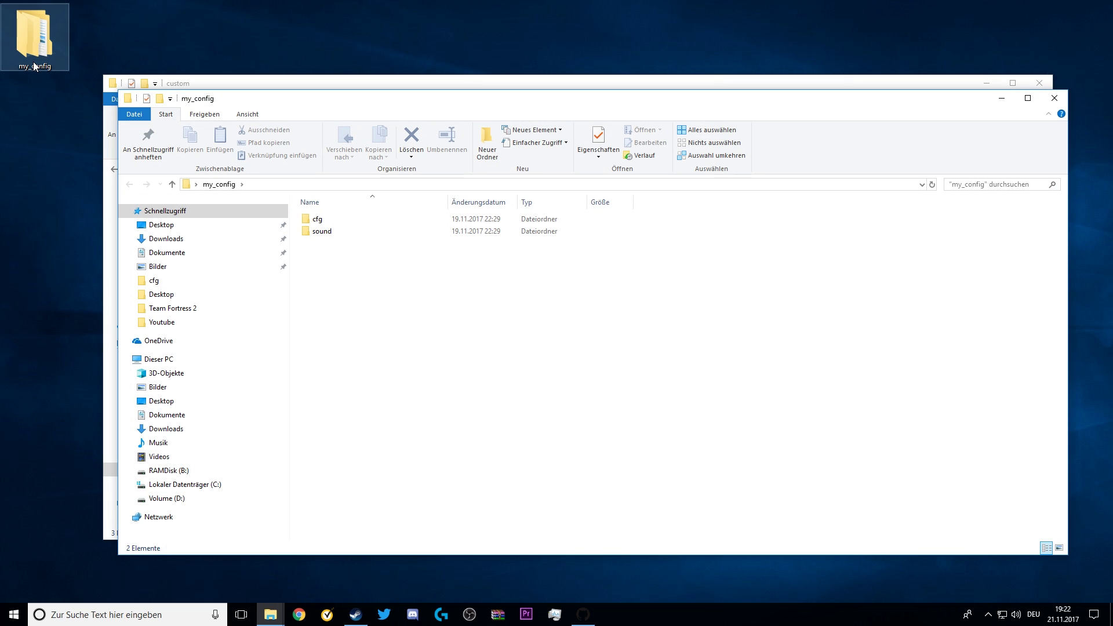
double_click(345, 219)
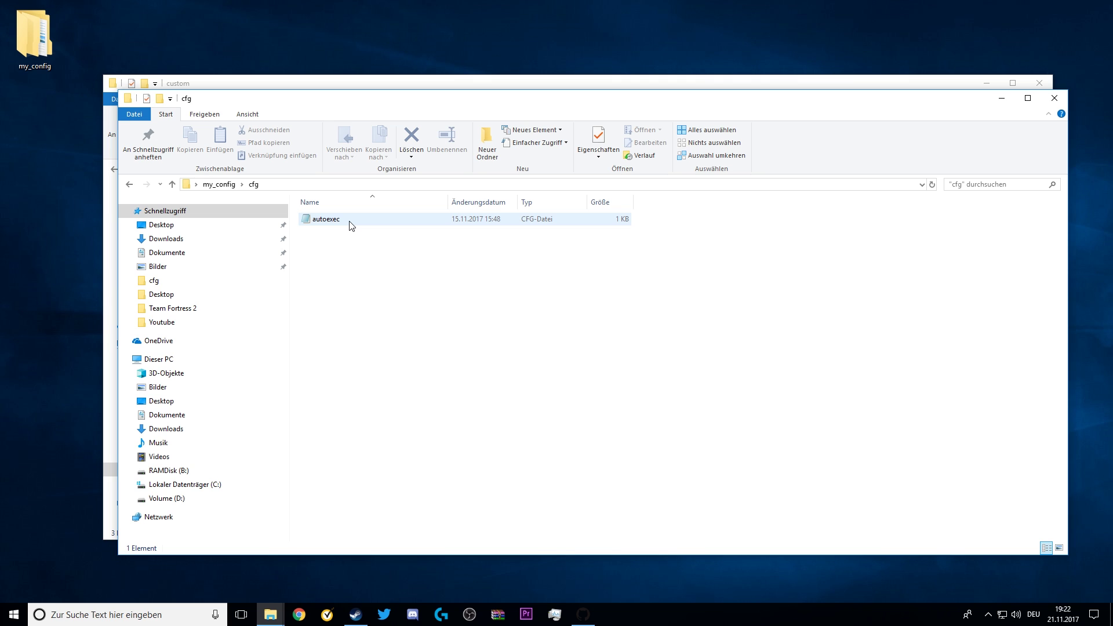
double_click(350, 220)
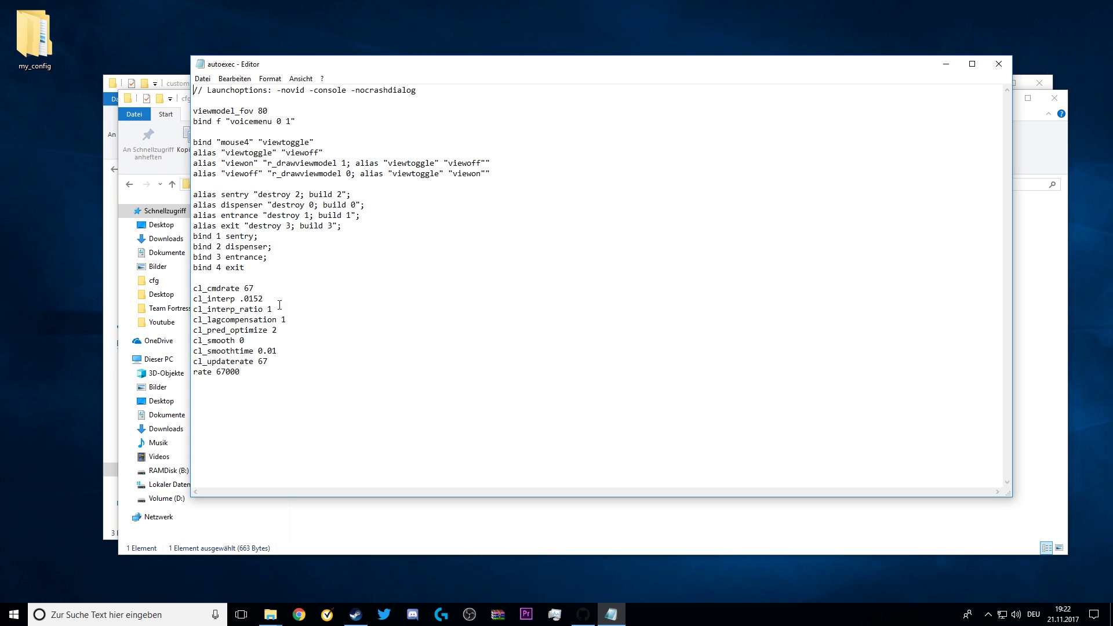
Copy the lines from viewmodel_fov 80 through bind 4 exit, then close Notepad.
left_click_drag(245, 270, 193, 110)
right_click(204, 110)
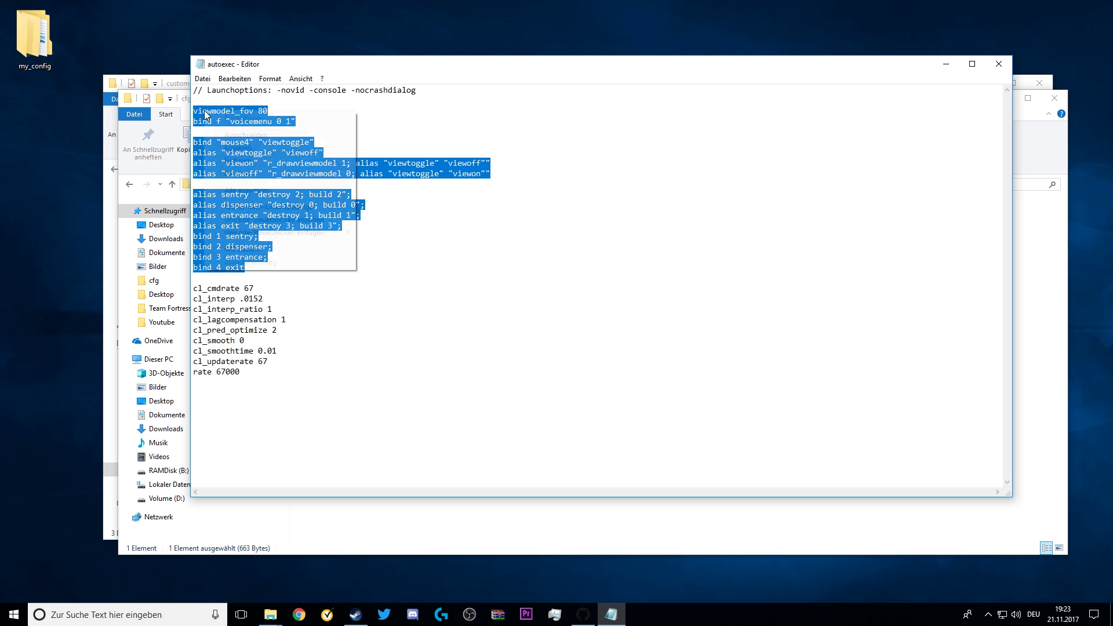
left_click(259, 147)
left_click(278, 268)
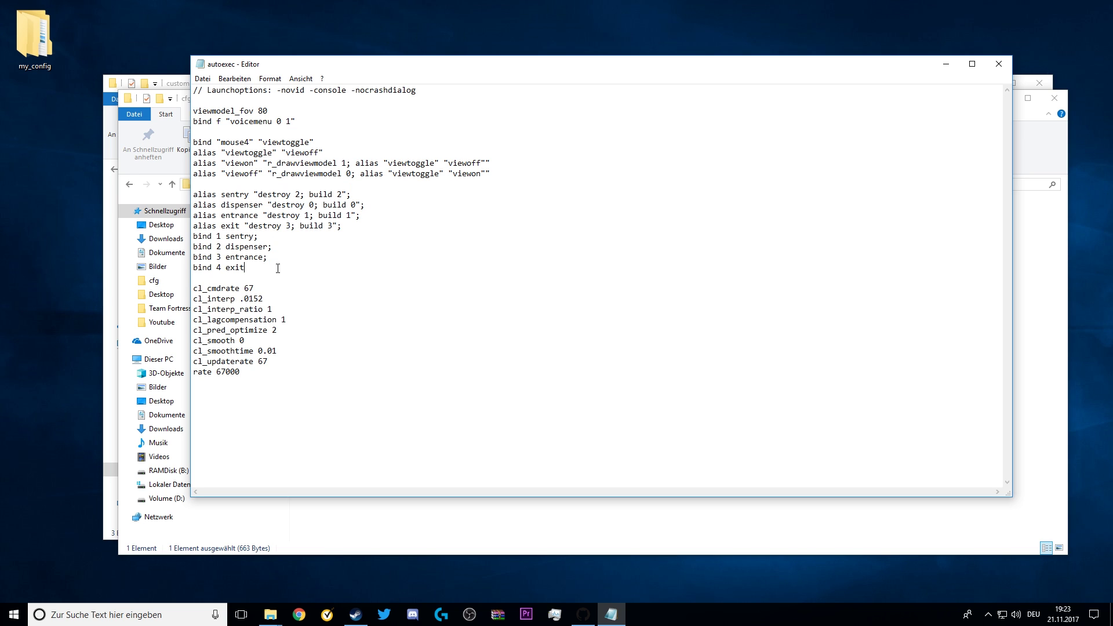
left_click(1011, 74)
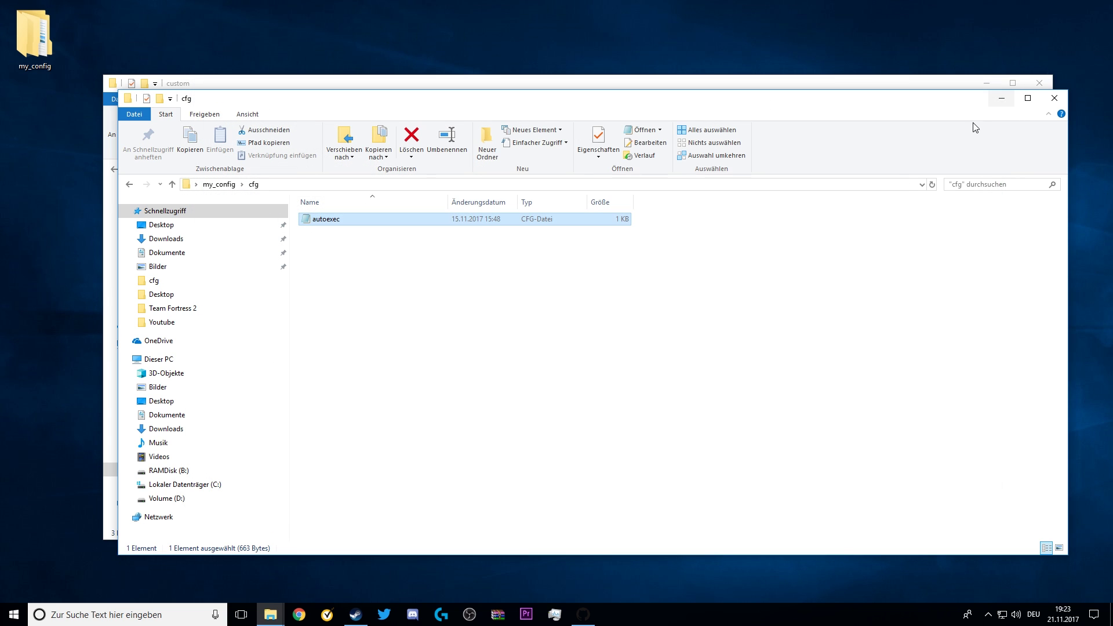
Close my_config and open mastercomfig_exec\cfg\autoexec in Notepad.
left_click(1055, 98)
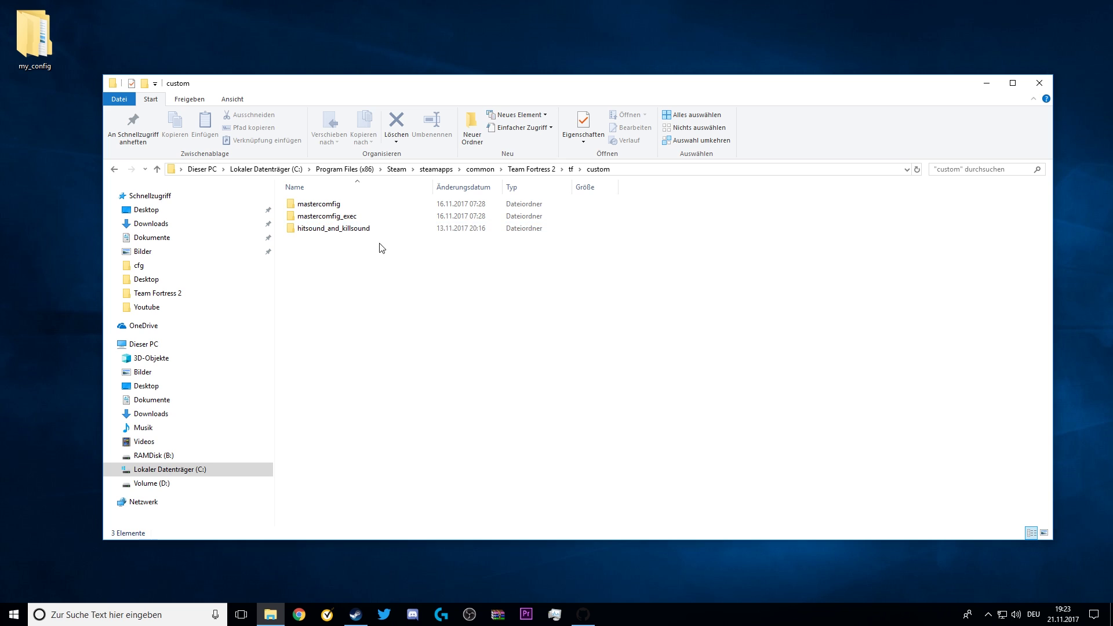
double_click(342, 216)
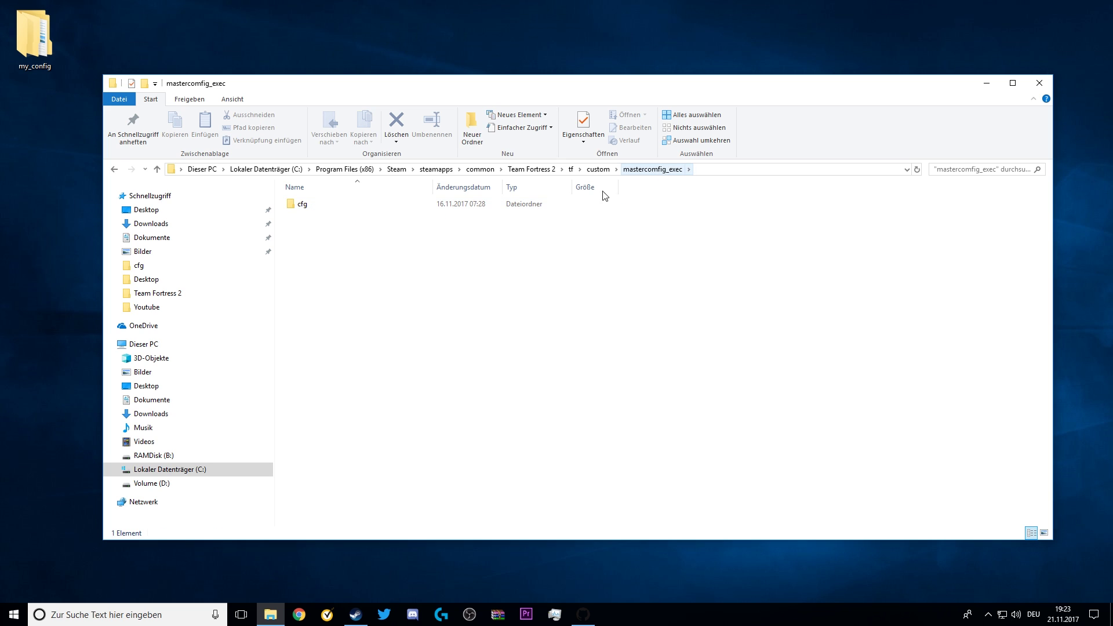
double_click(342, 207)
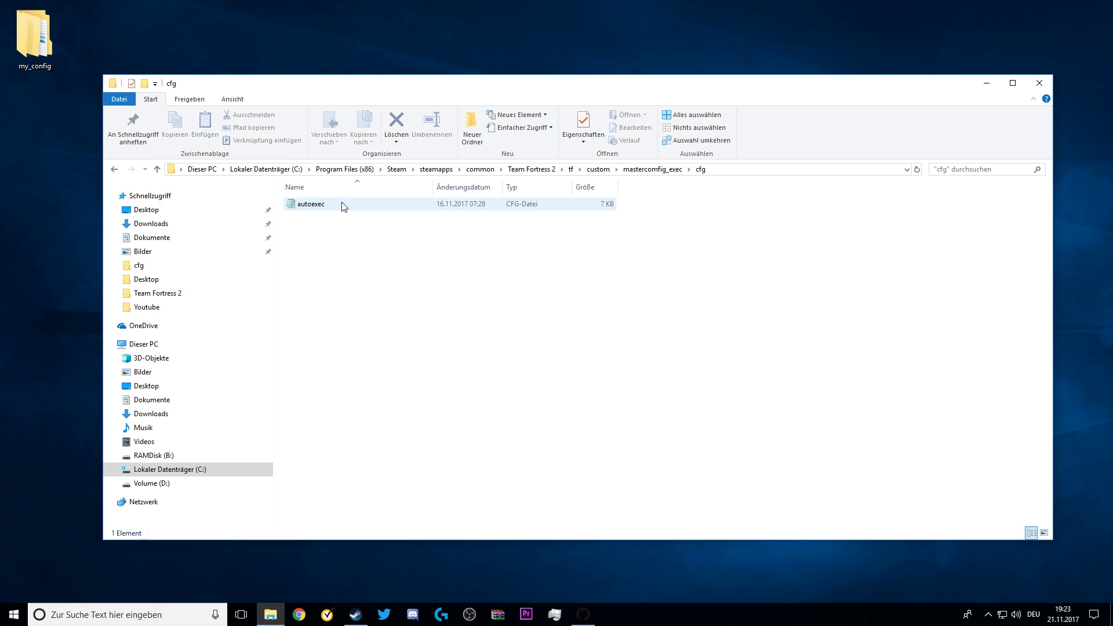
double_click(344, 207)
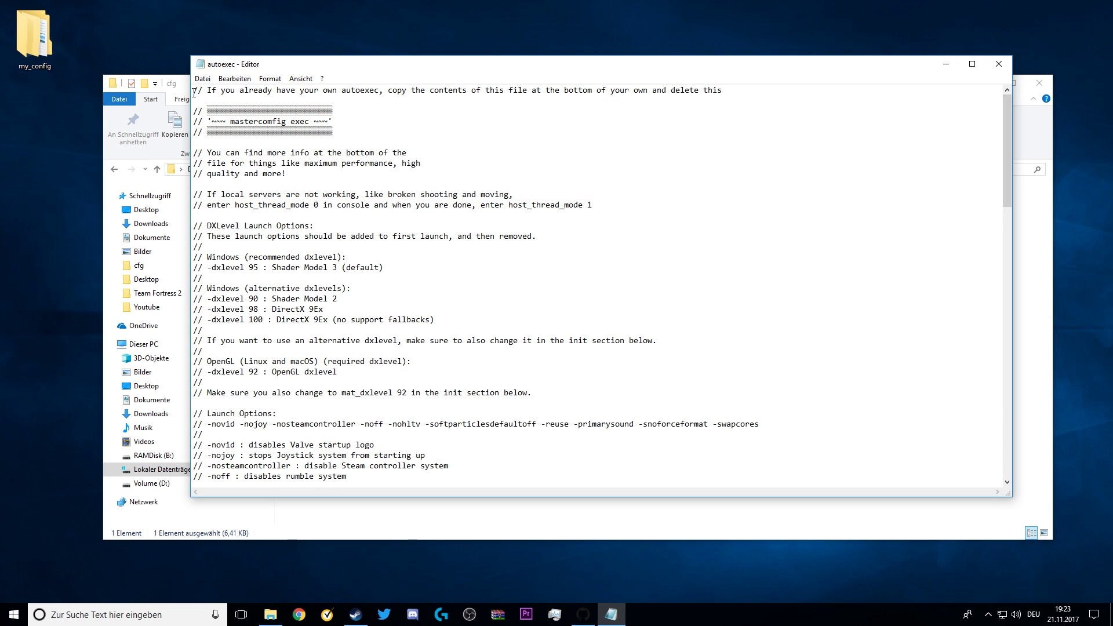
Paste the copied bind and alias lines at the top of the autoexec and remove extra blank lines.
key("Return")
key("Return")
key("Return")
key("Return")
key("Return")
key("Return")
key("Return")
key("Return")
key("Return")
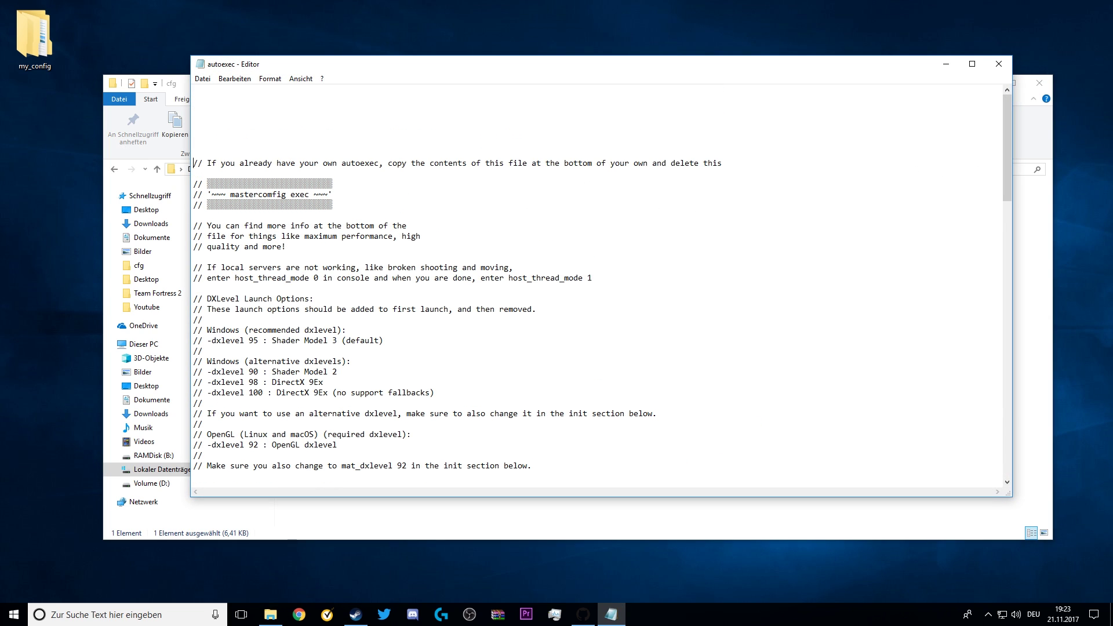
left_click(235, 78)
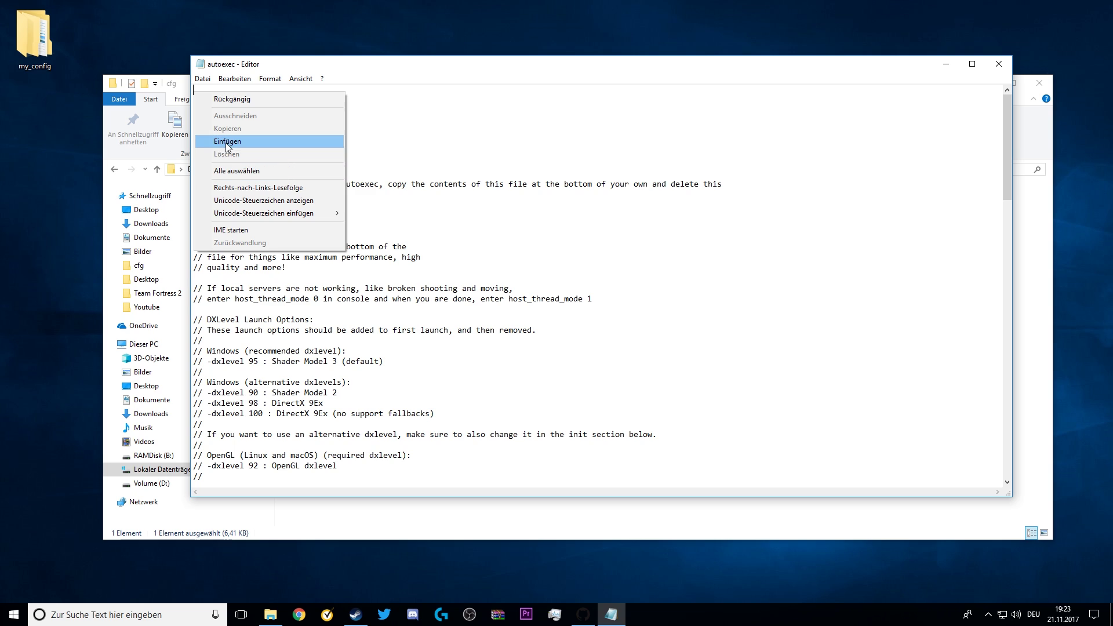
left_click(244, 139)
key("BackSpace")
key("BackSpace")
key("BackSpace")
key("BackSpace")
key("BackSpace")
key("BackSpace")
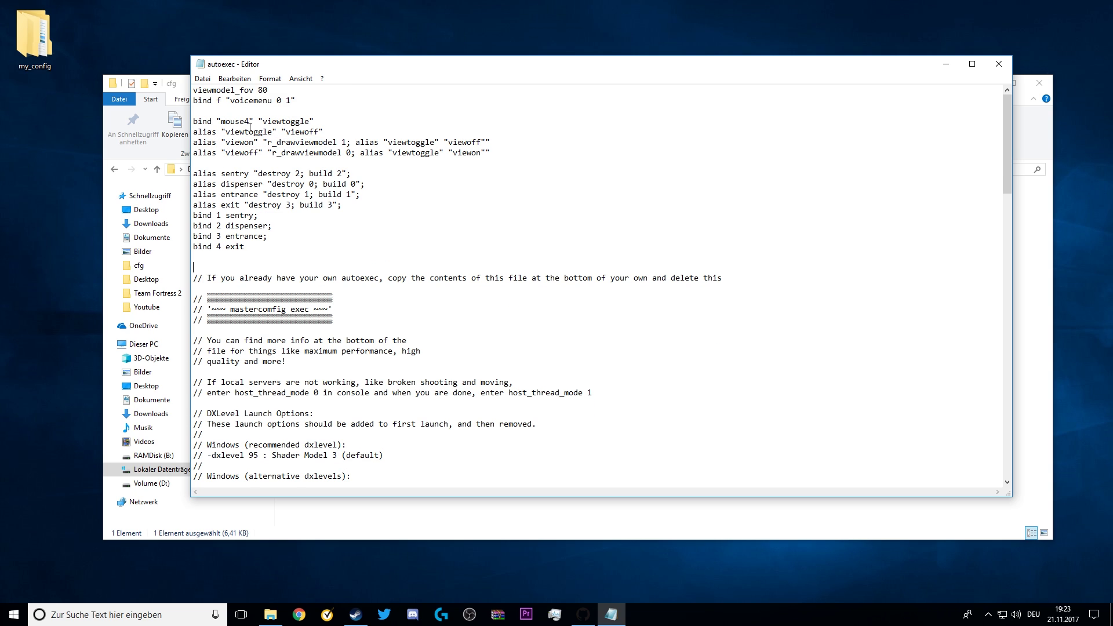
key("BackSpace")
key("BackSpace")
key("BackSpace")
key("BackSpace")
key("BackSpace")
key("BackSpace")
key("BackSpace")
key("BackSpace")
key("BackSpace")
key("BackSpace")
key("BackSpace")
key("BackSpace")
key("BackSpace")
key("BackSpace")
key("BackSpace")
key("BackSpace")
key("BackSpace")
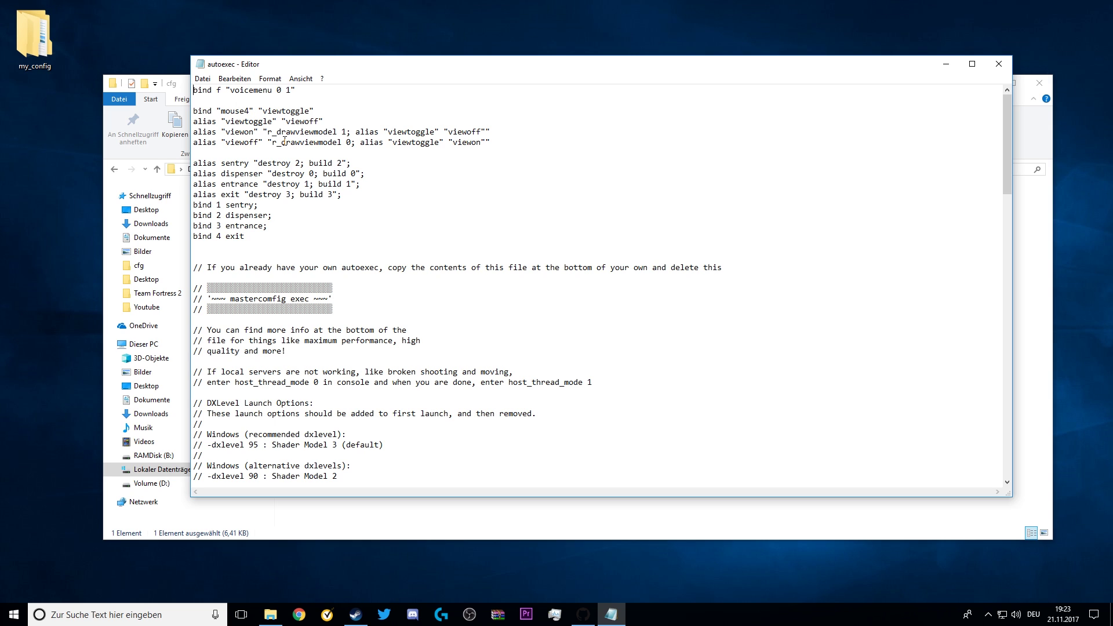
Review the autoexec, checking the pasted binds through bind 4 exit and the viewon/viewoff aliases.
scroll(214, 106, "down", 20)
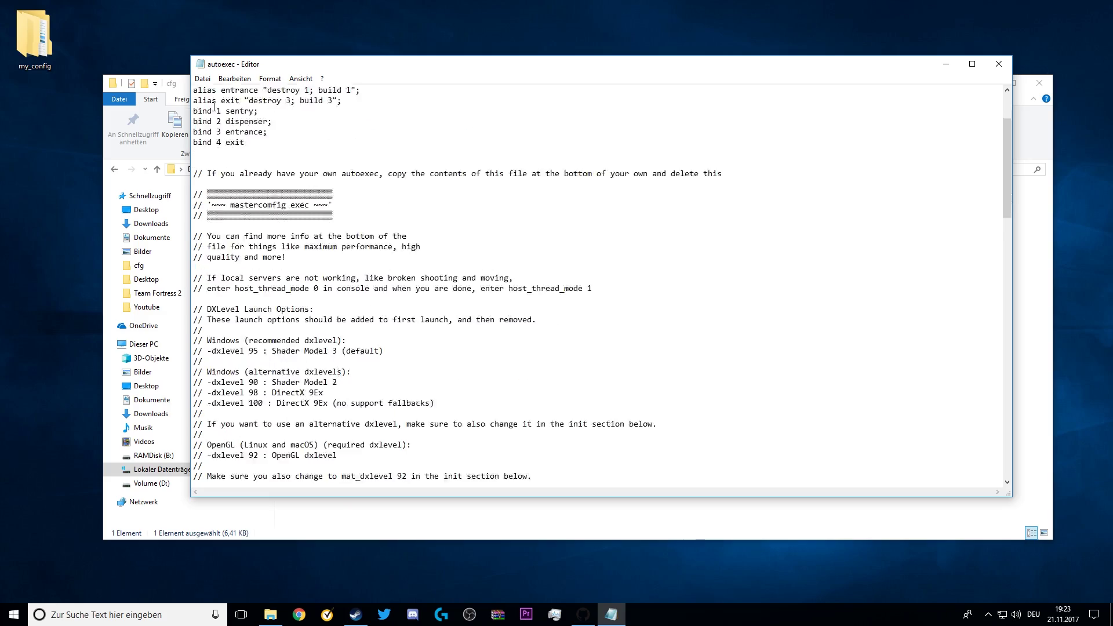
scroll(223, 134, "down", 19)
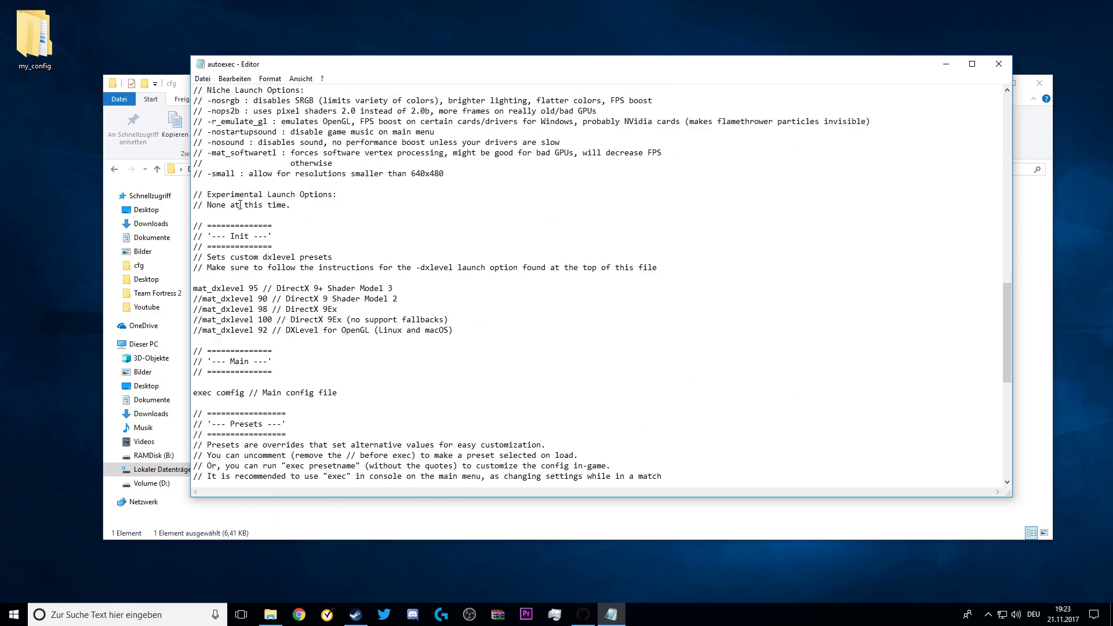
left_click_drag(1010, 416, 1011, 143)
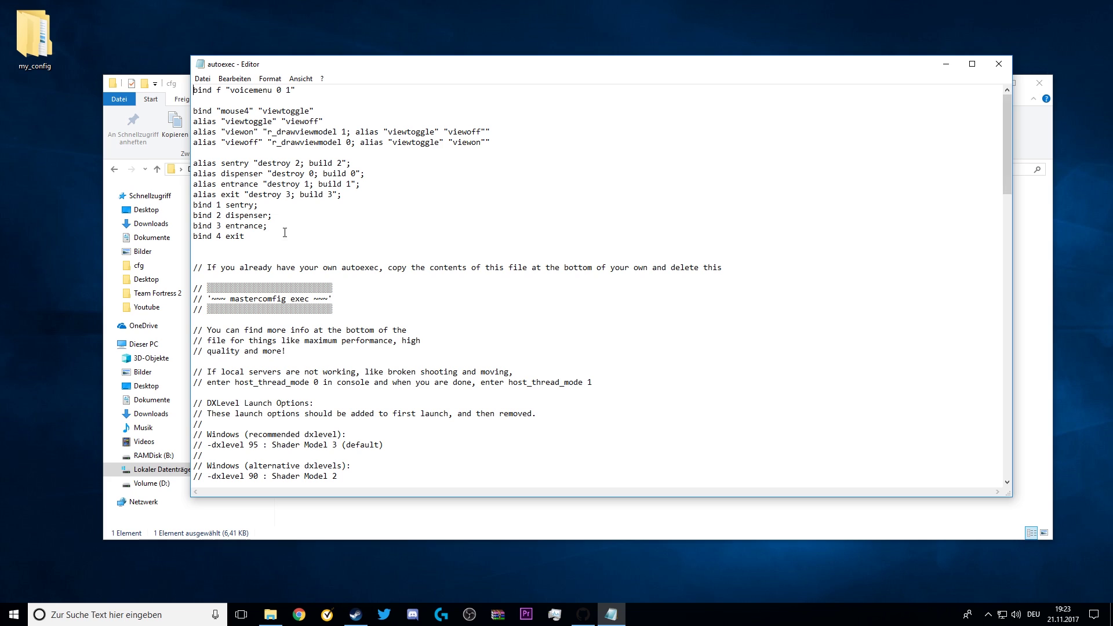
left_click_drag(194, 90, 191, 168)
left_click(255, 237)
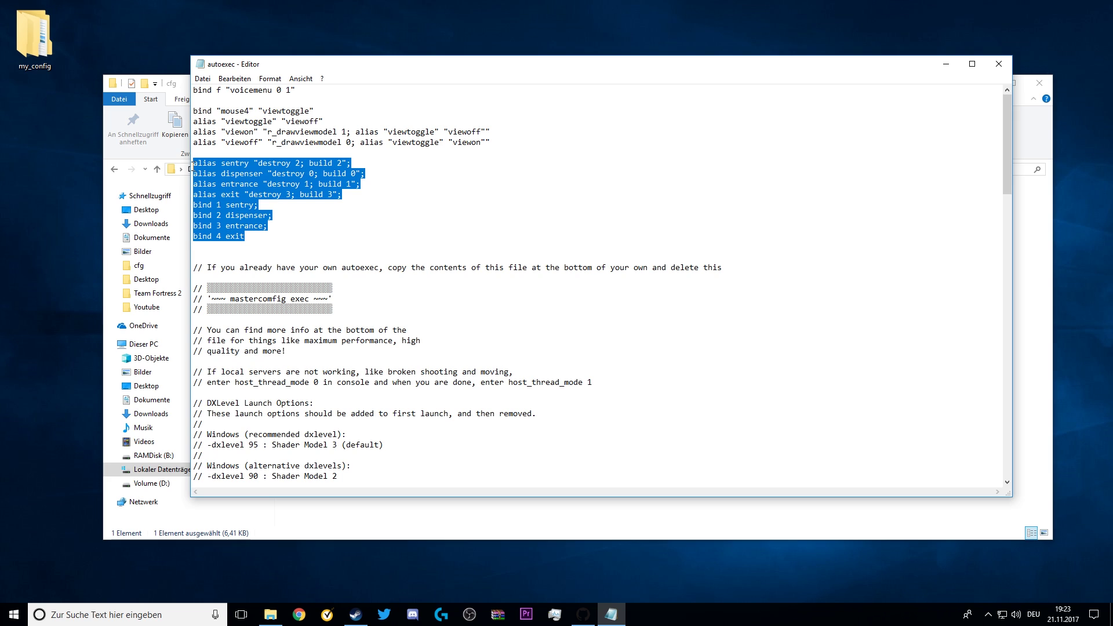
left_click_drag(437, 139, 255, 121)
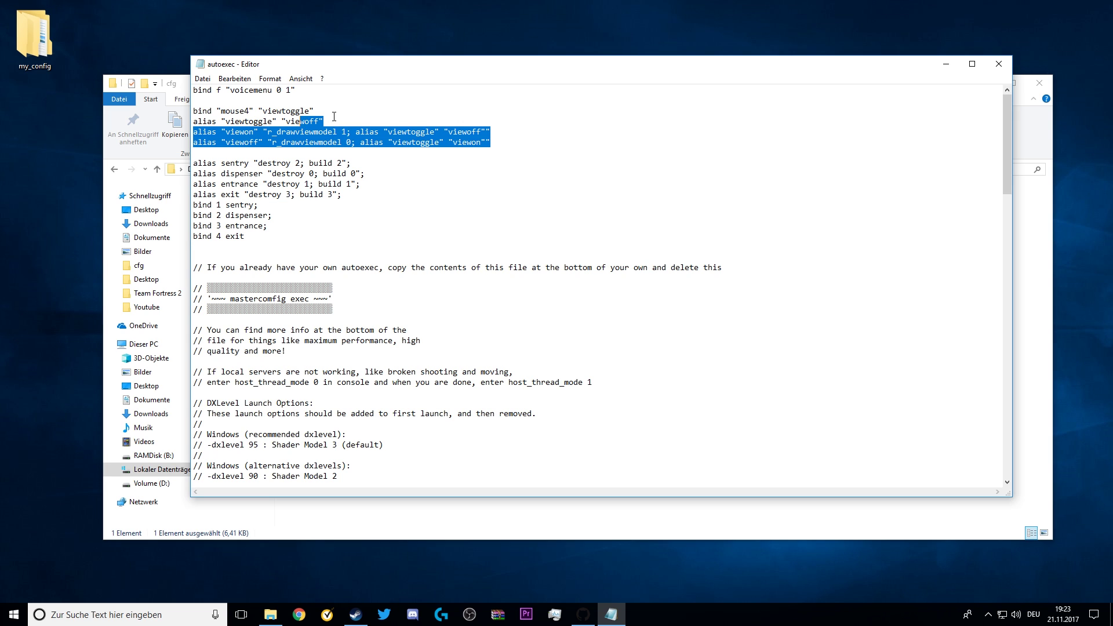
left_click(341, 112)
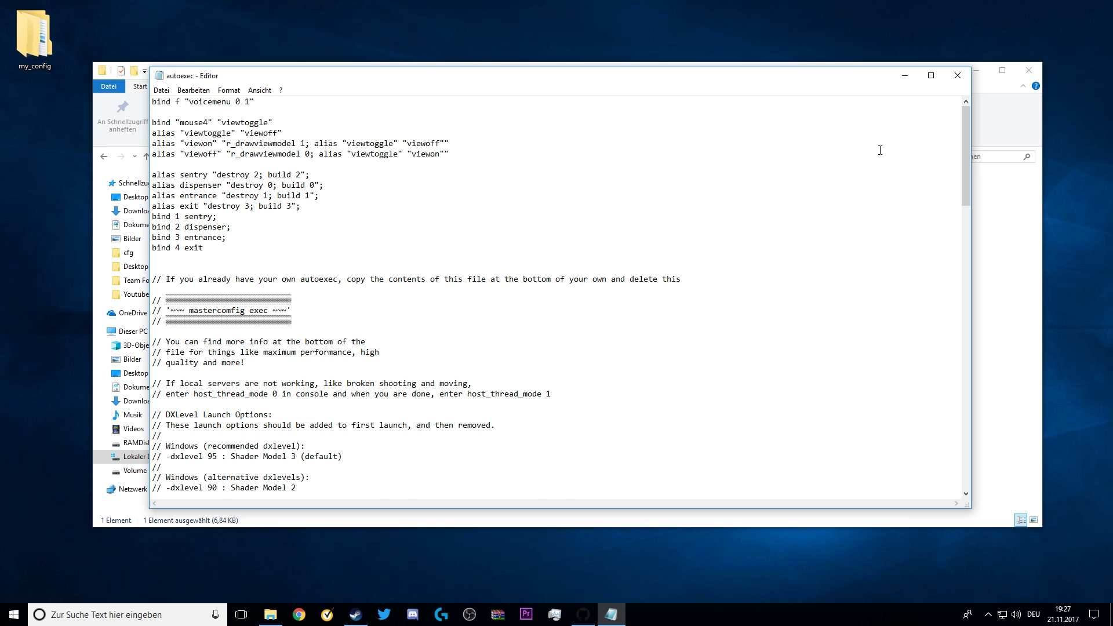
scroll(880, 150, "down", 8)
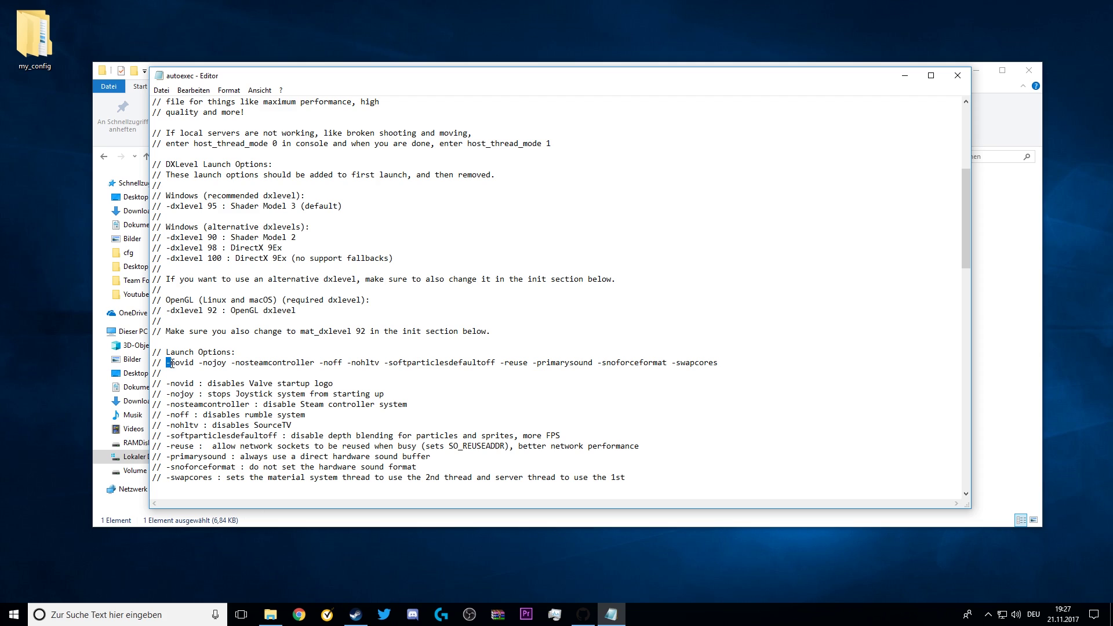
Copy the recommended -novid … -swapcores launch options line from the autoexec.
left_click_drag(172, 363, 718, 364)
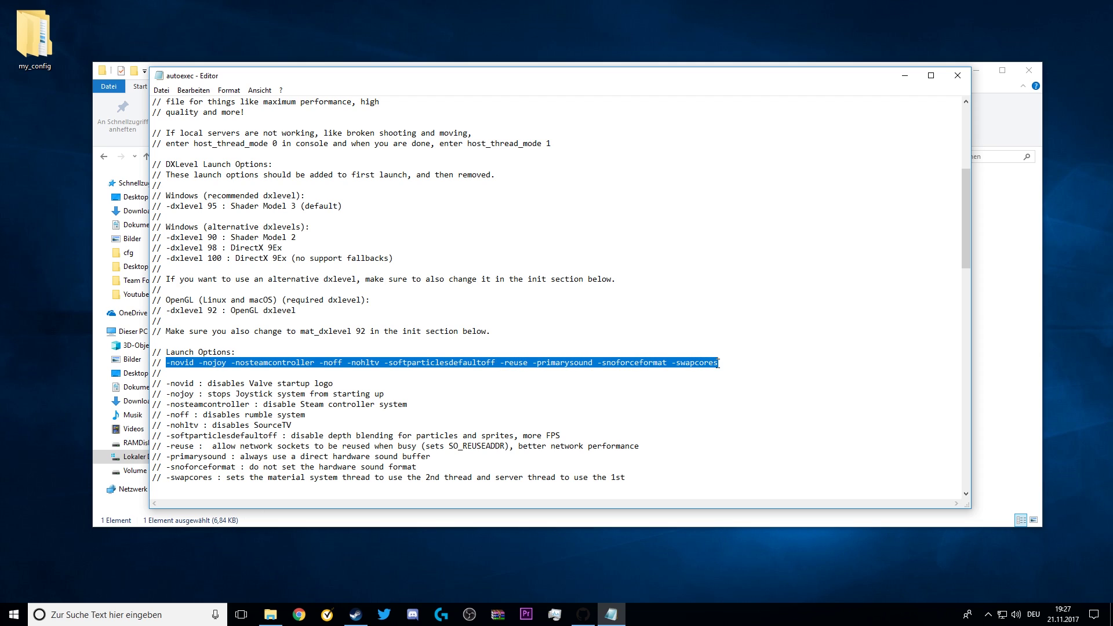
right_click(563, 364)
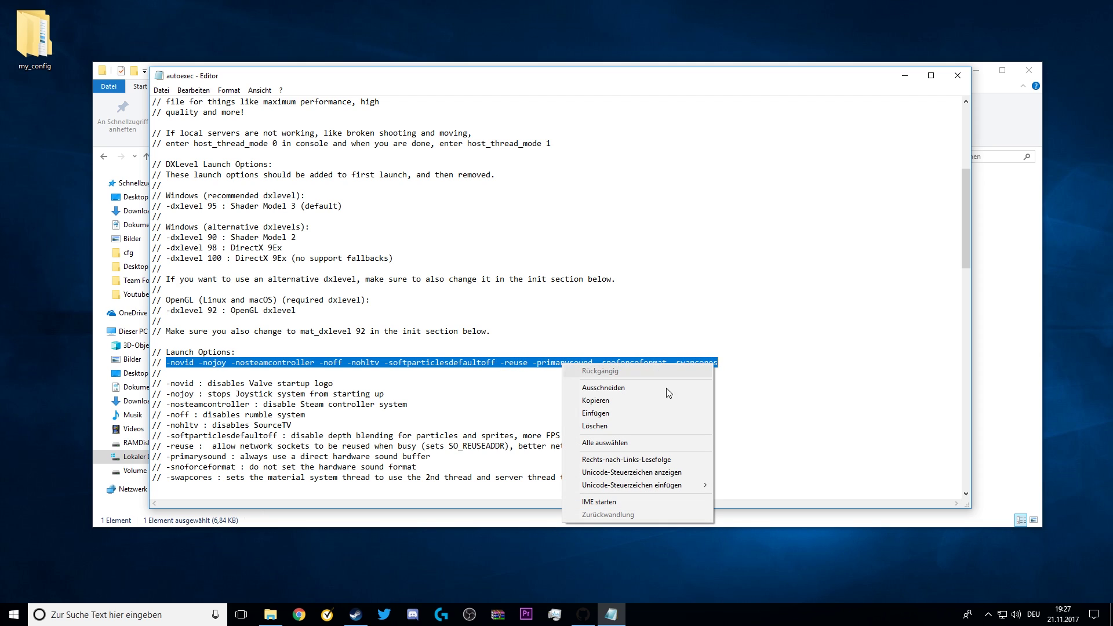
left_click(604, 406)
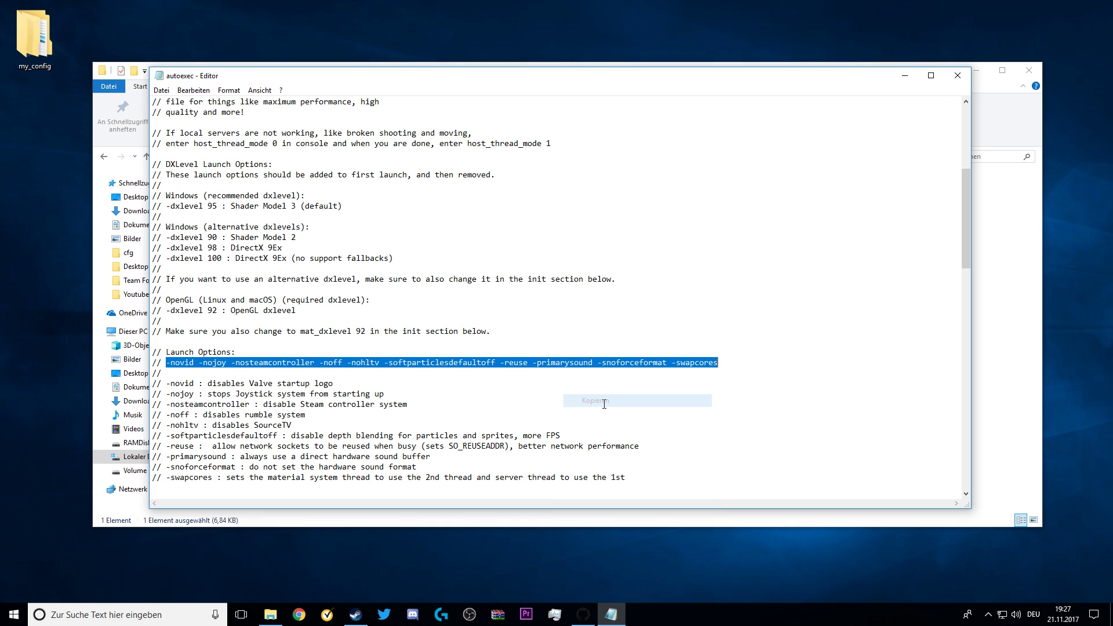
left_click(690, 363)
Recheck the launch options line, then close mastercomfig's autoexec.
scroll(230, 343, "down", 5)
scroll(230, 344, "down", 6)
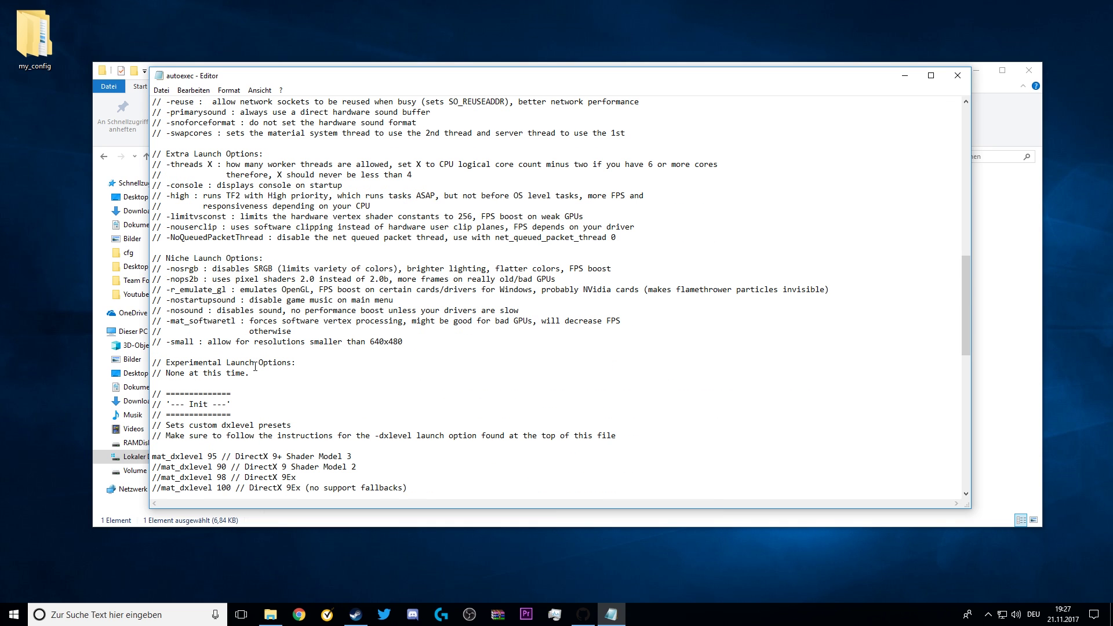
scroll(346, 409, "up", 12)
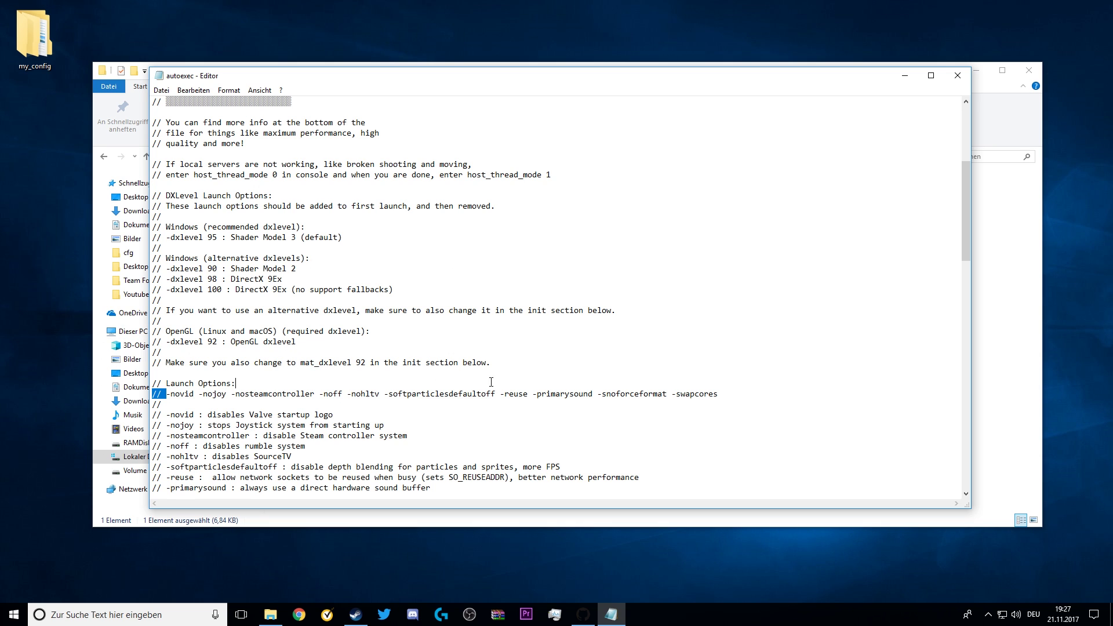
left_click_drag(166, 394, 719, 393)
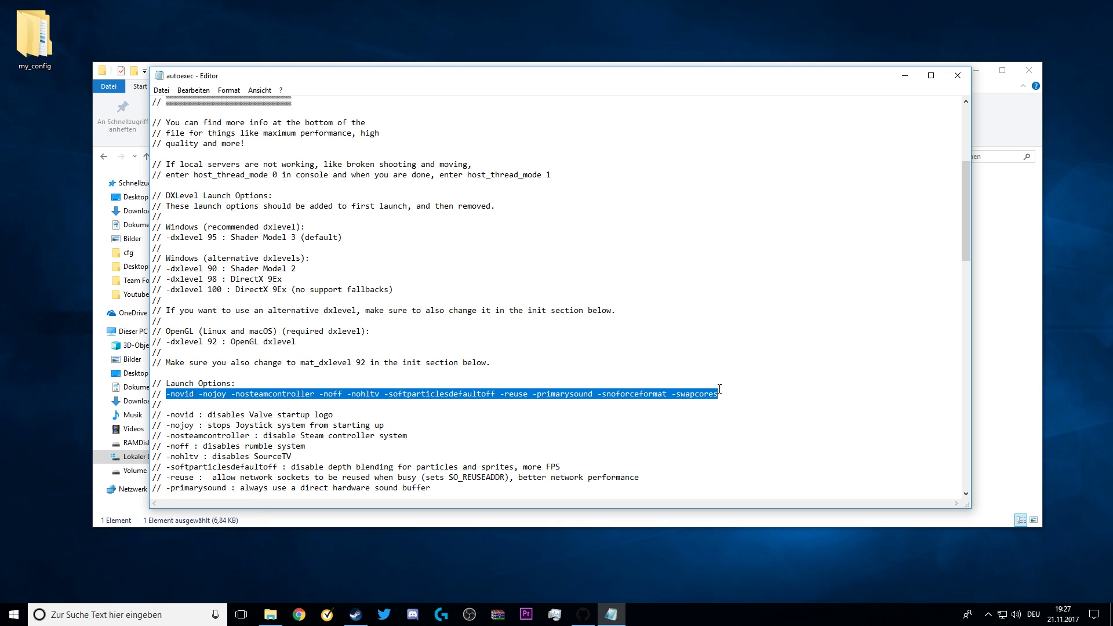
left_click(958, 75)
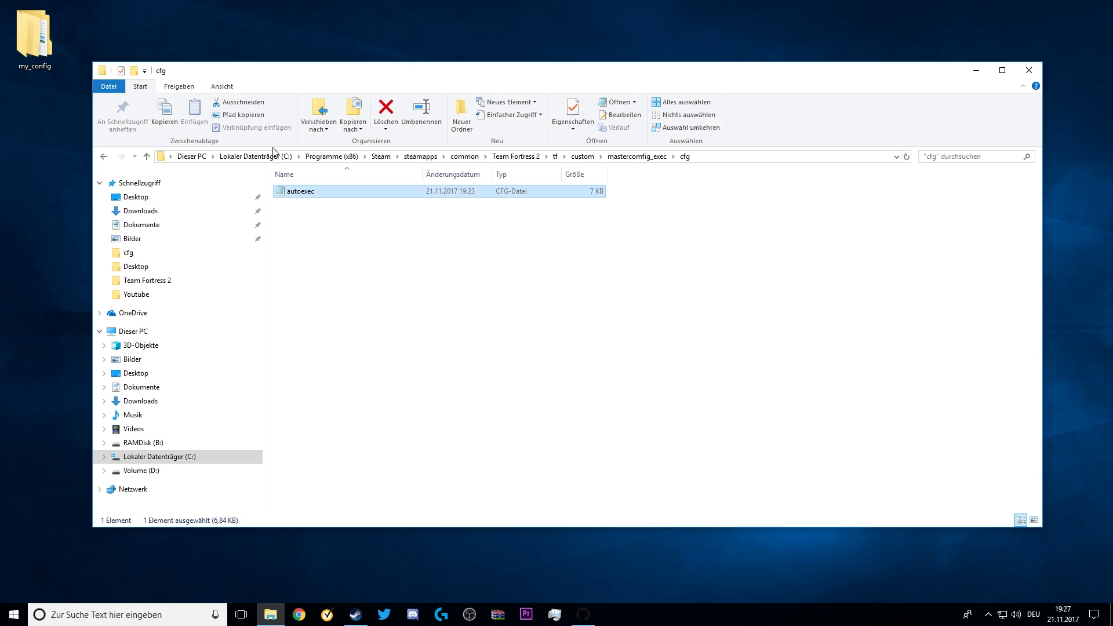
Close the cfg folder and open Team Fortress 2's launch options from the Steam library.
left_click(1030, 70)
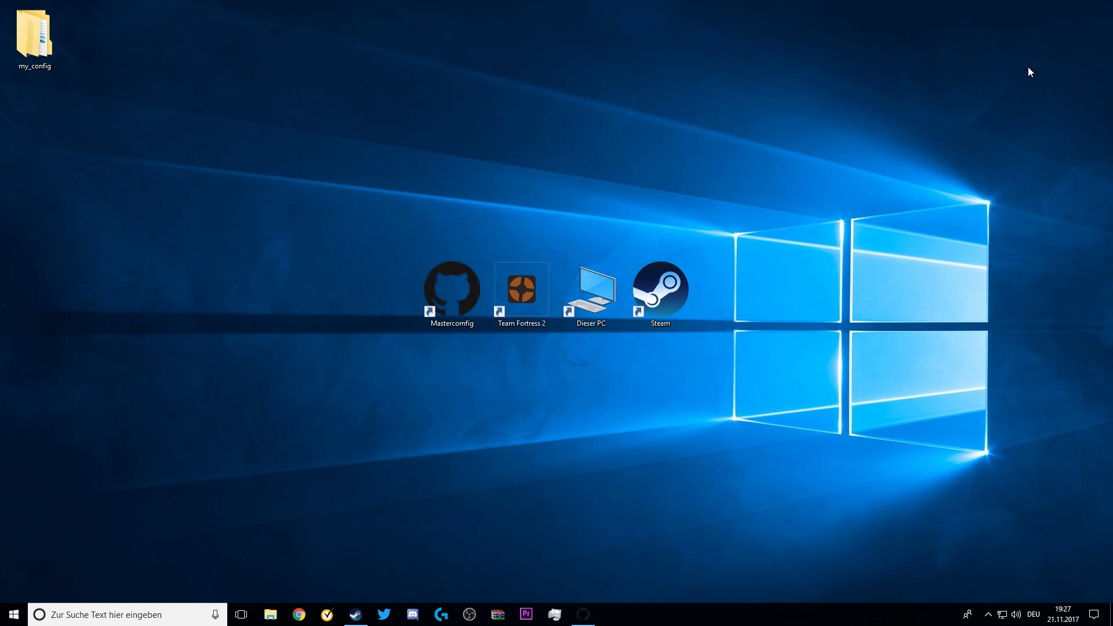
double_click(667, 318)
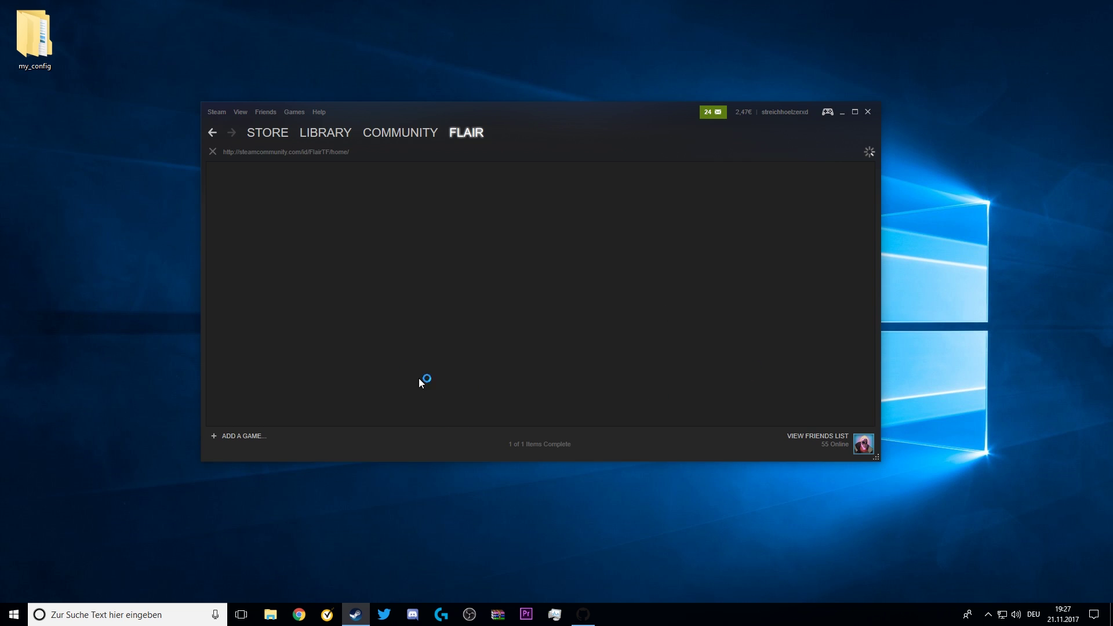
left_click(327, 130)
right_click(263, 214)
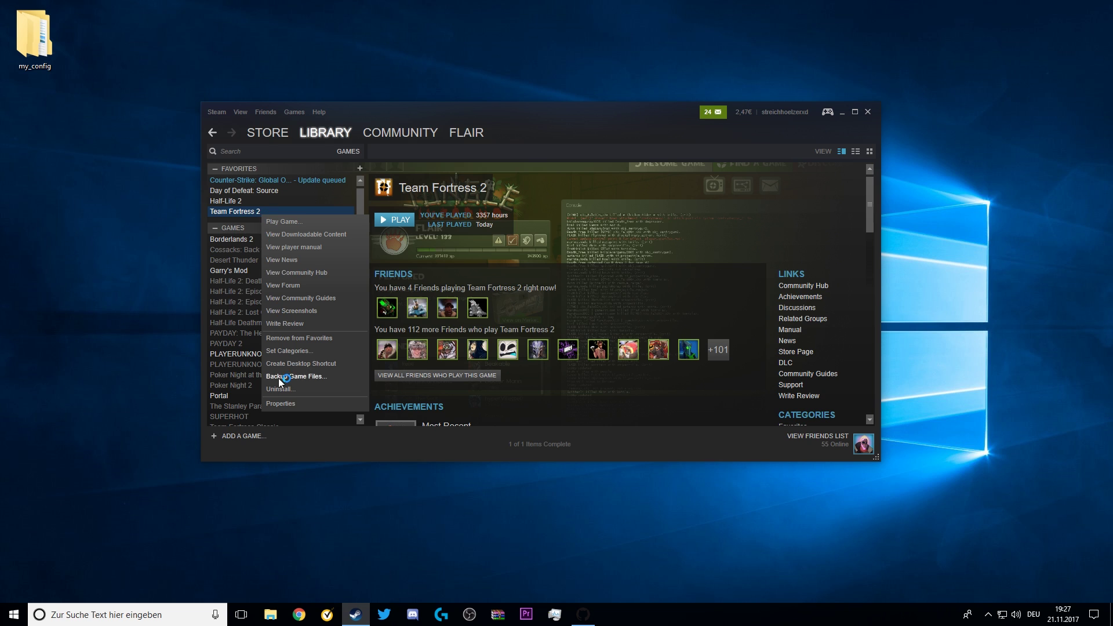
left_click(279, 403)
left_click(653, 253)
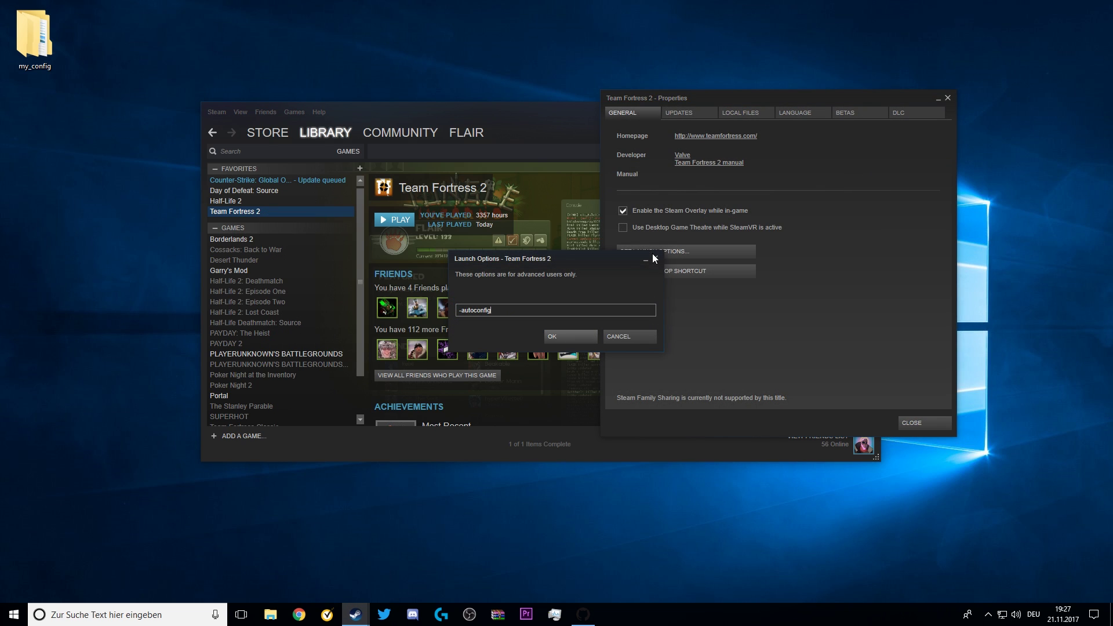
Paste the mastercomfig launch options string, confirm with OK, and close the game's properties.
right_click(532, 315)
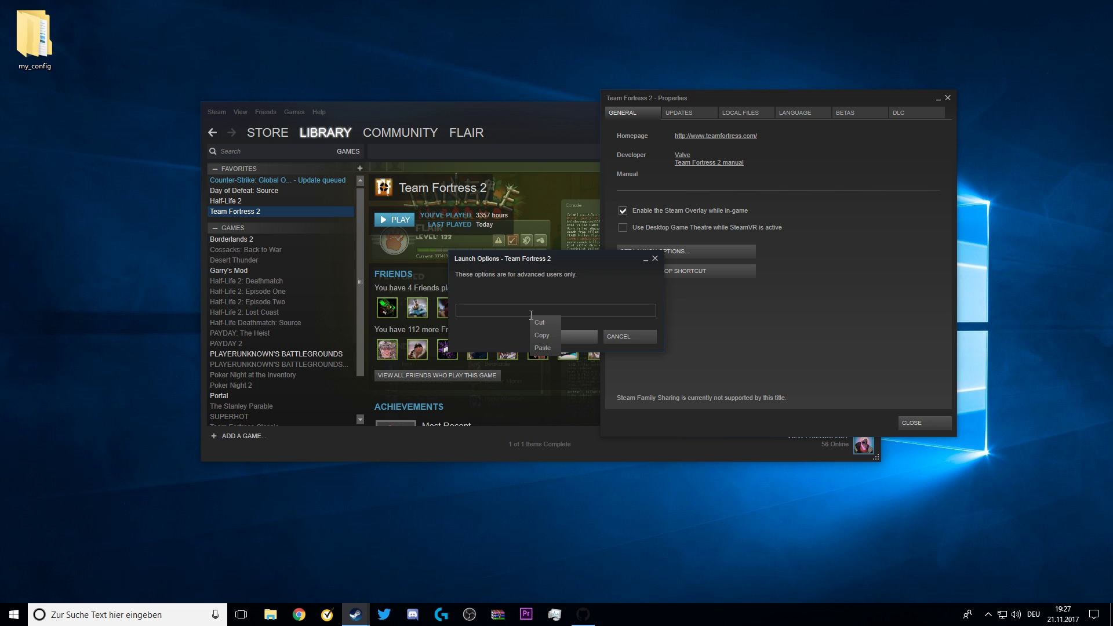
left_click(536, 348)
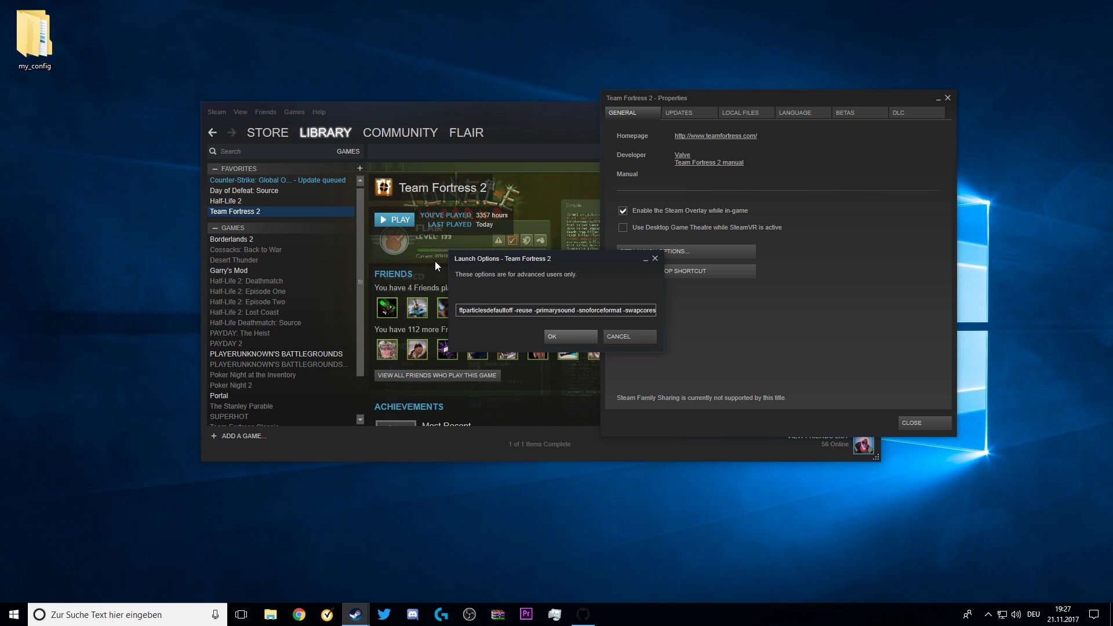
left_click_drag(453, 255, 473, 214)
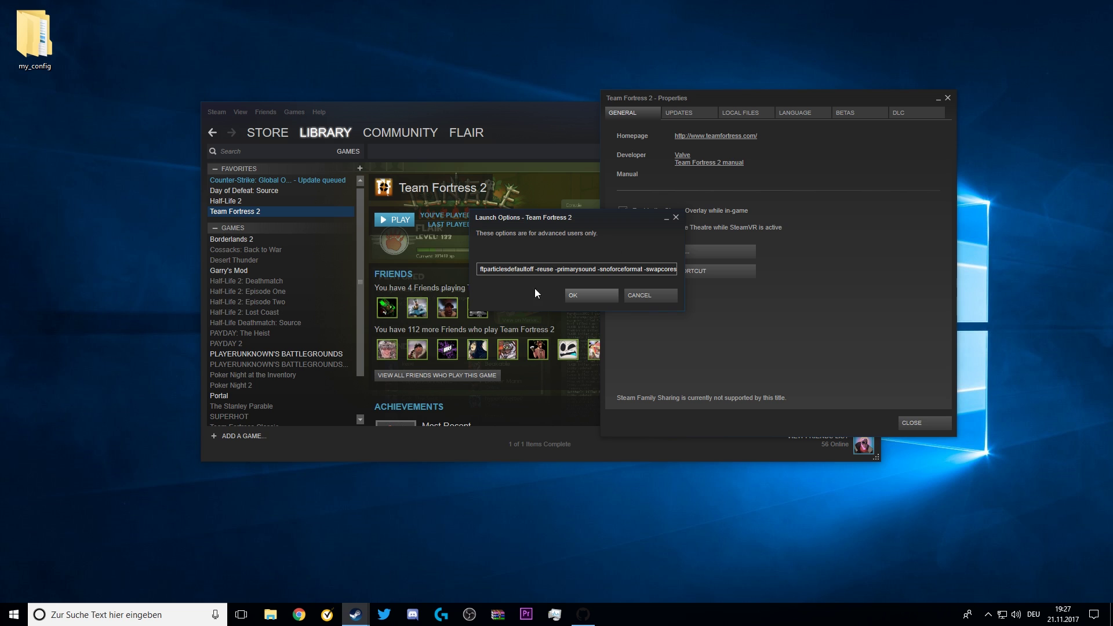
left_click(583, 296)
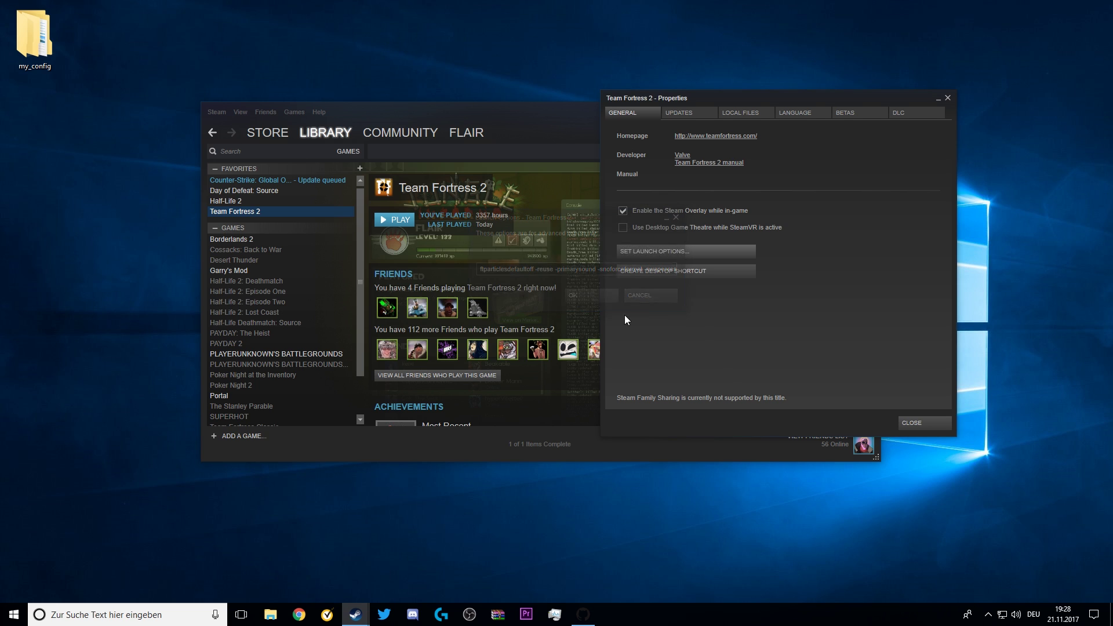
left_click(907, 424)
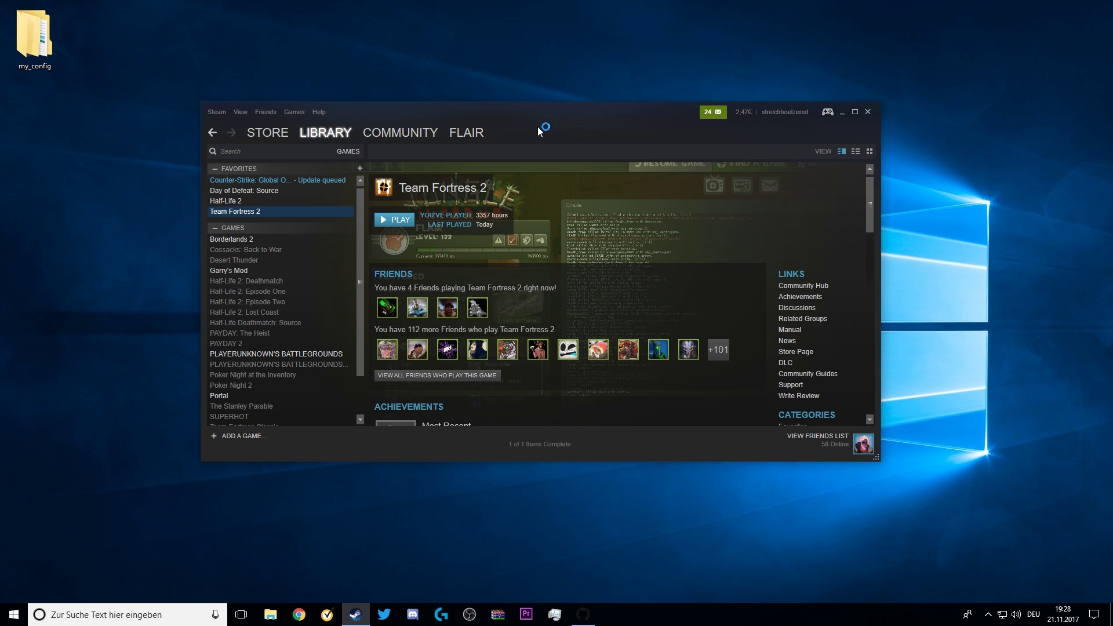
left_click_drag(538, 126, 542, 130)
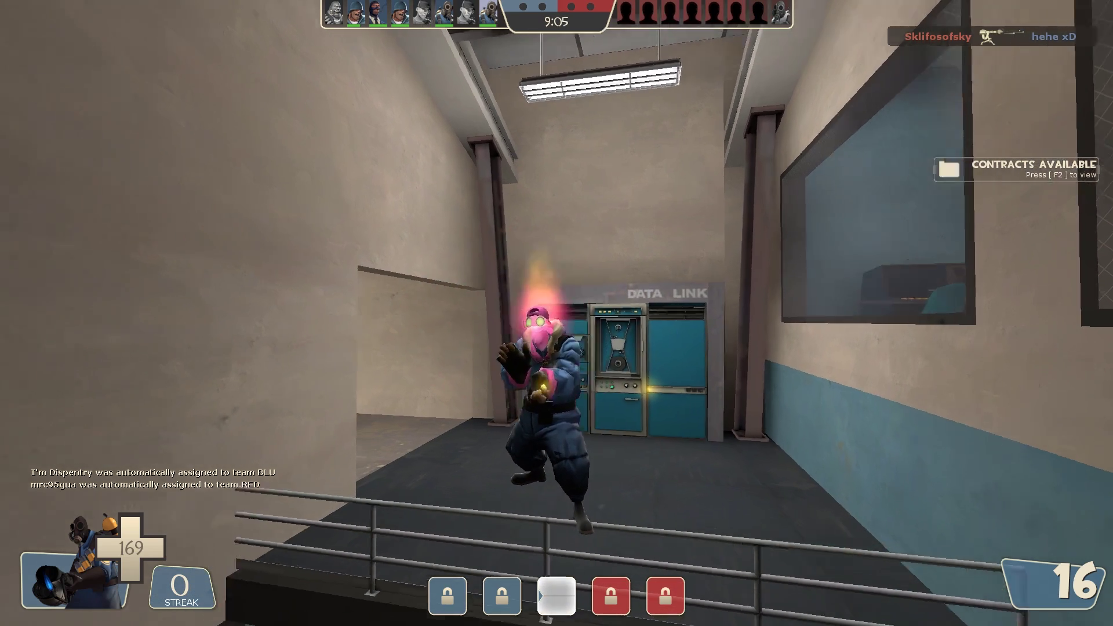
Walk through the map on BLU and test the help voice-command bind.
key("c")
key("1")
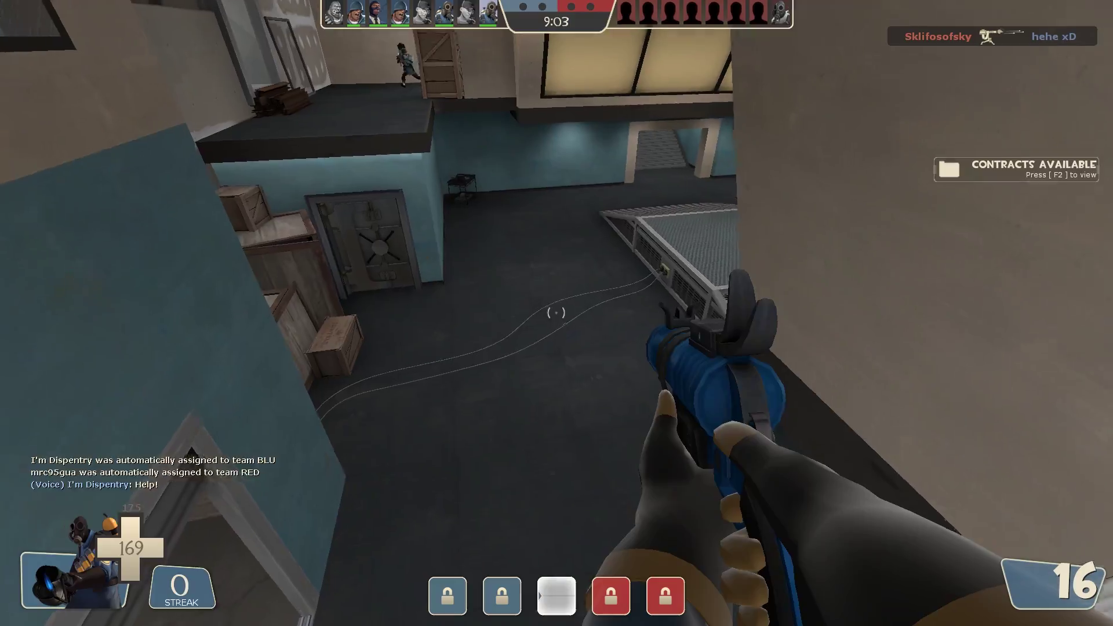
key("w")
key("w")
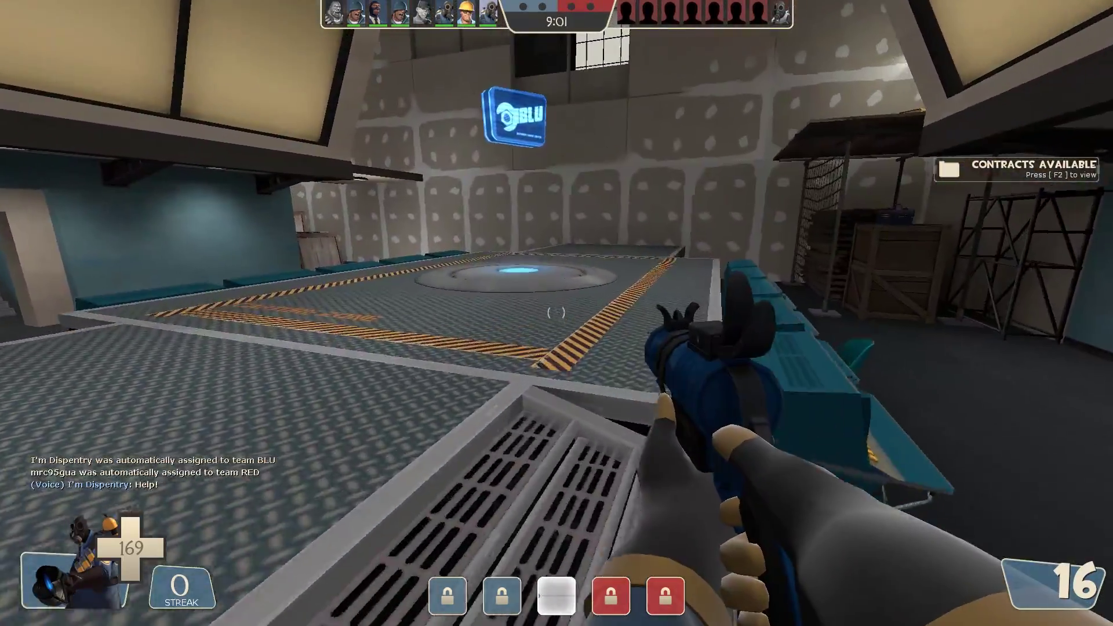
key("w")
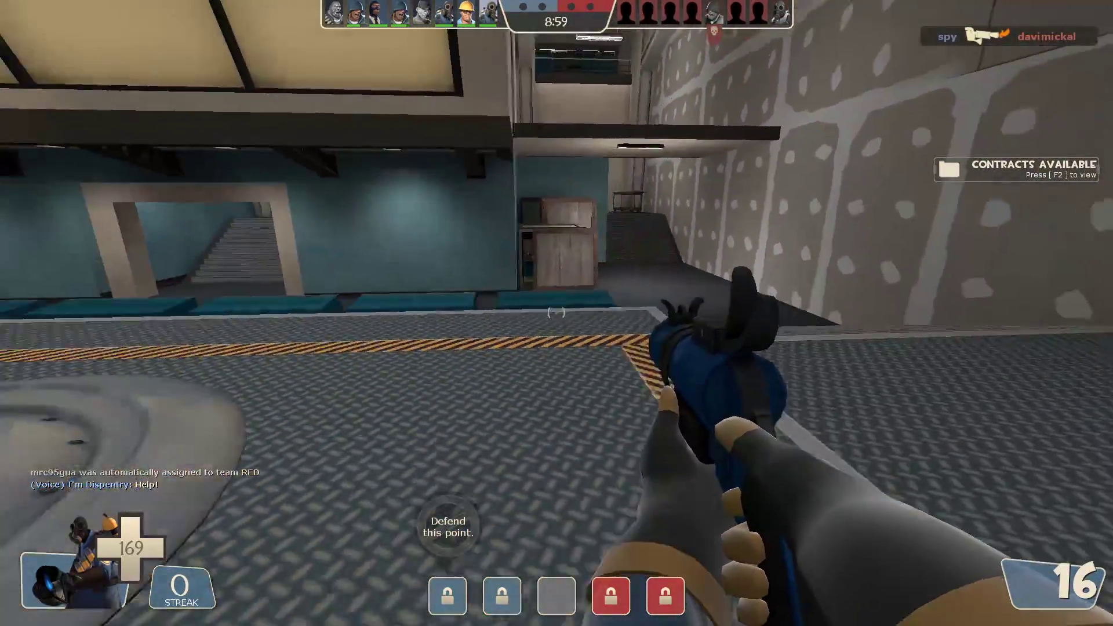
key("w")
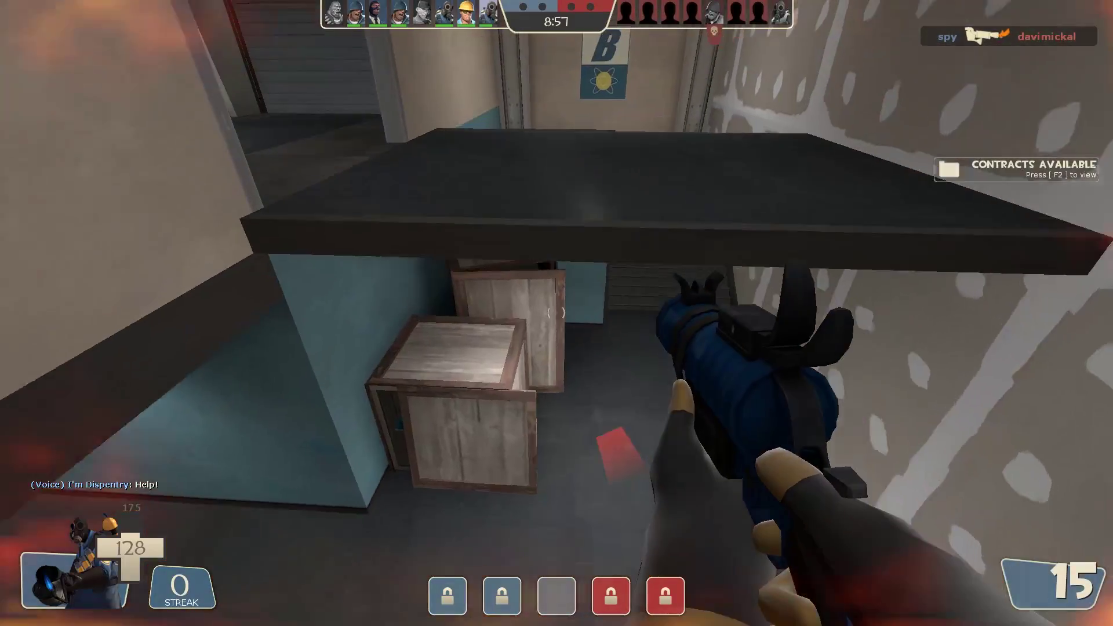
Switch to Pyro, then test the flamethrower and shotgun binds, firing the shotgun twice.
key("comma")
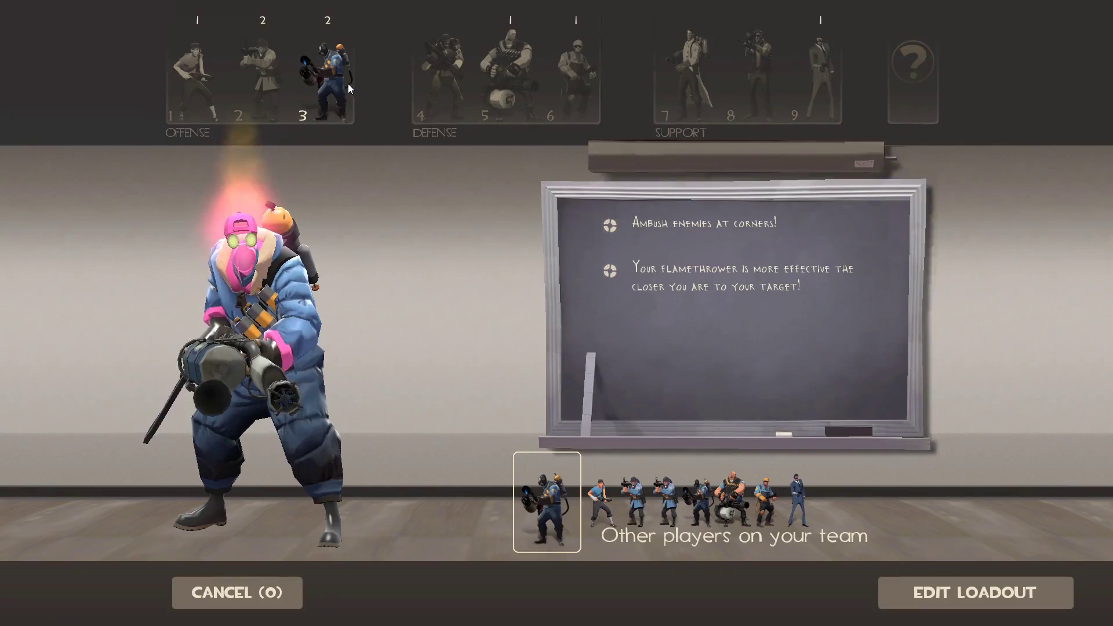
left_click(333, 83)
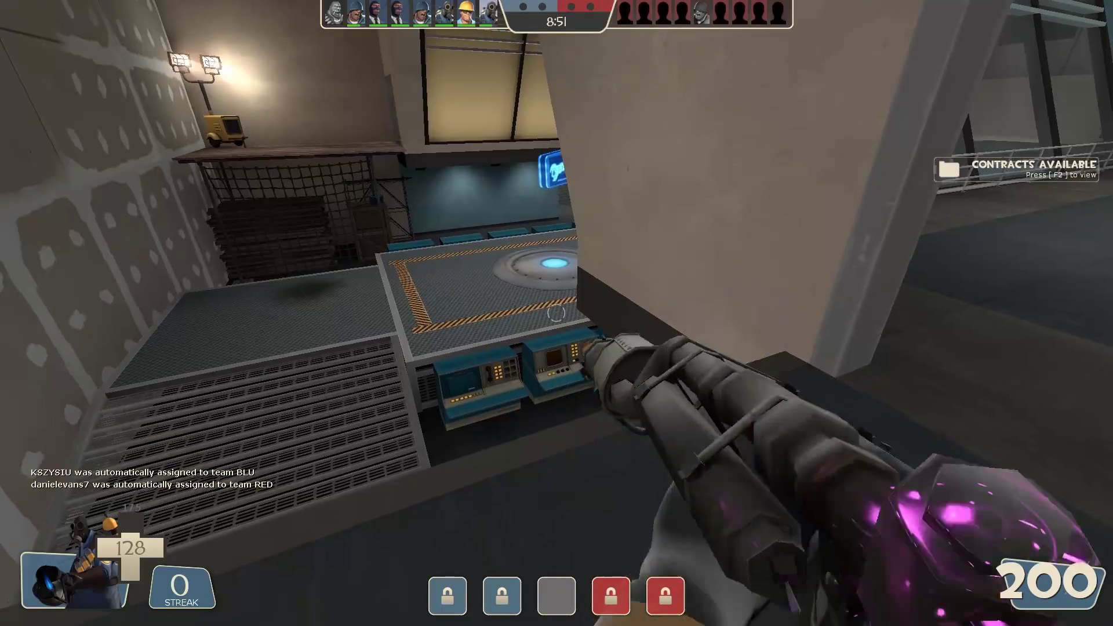
key("w")
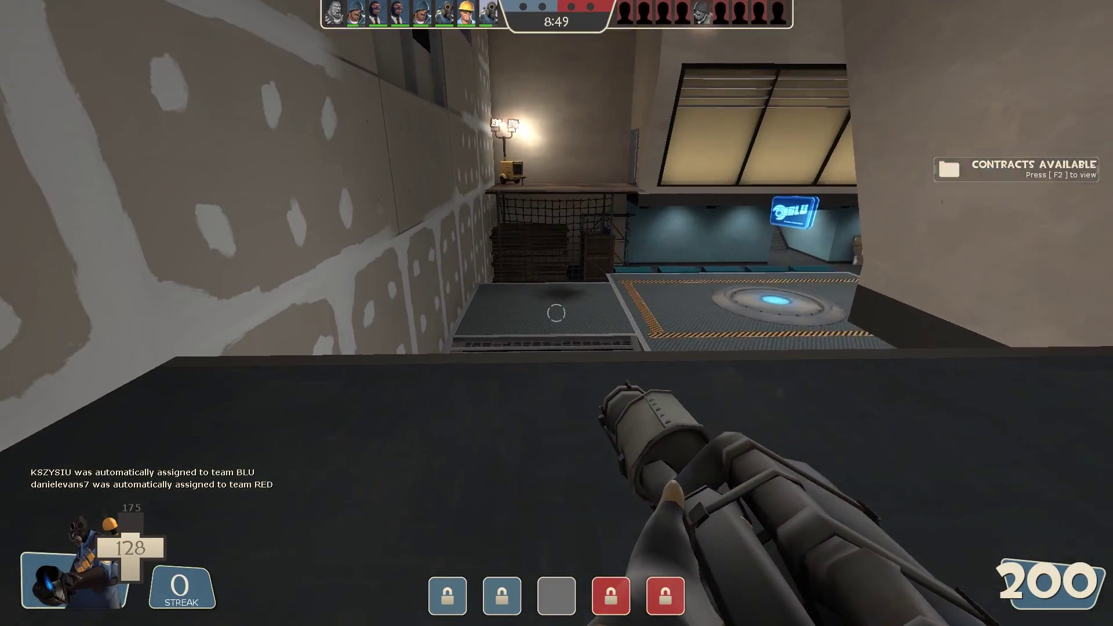
key("2")
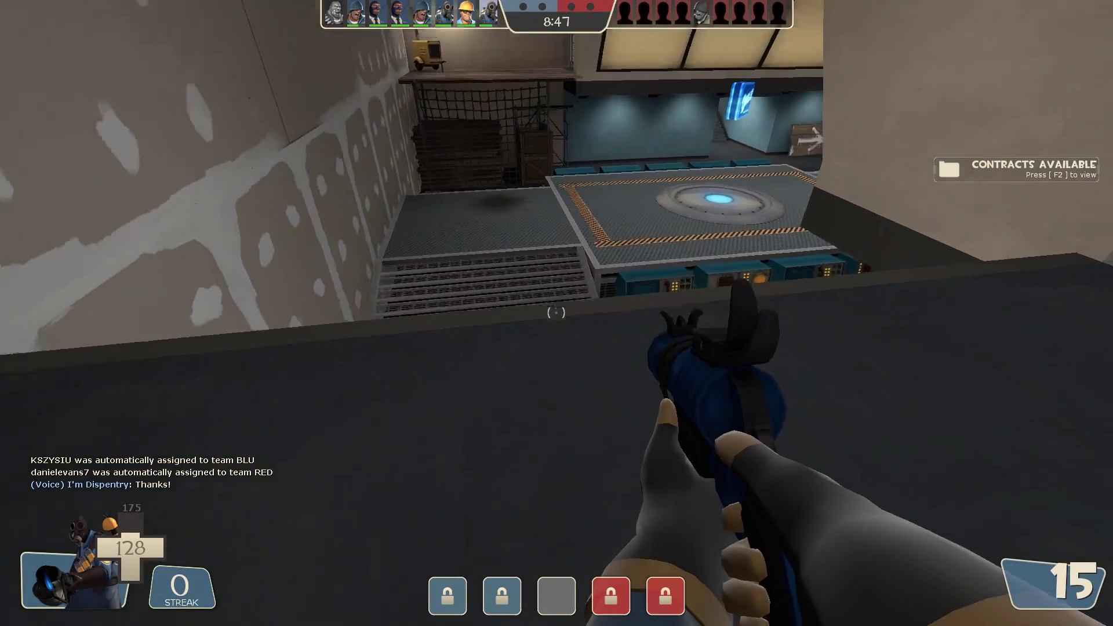
left_click(557, 313)
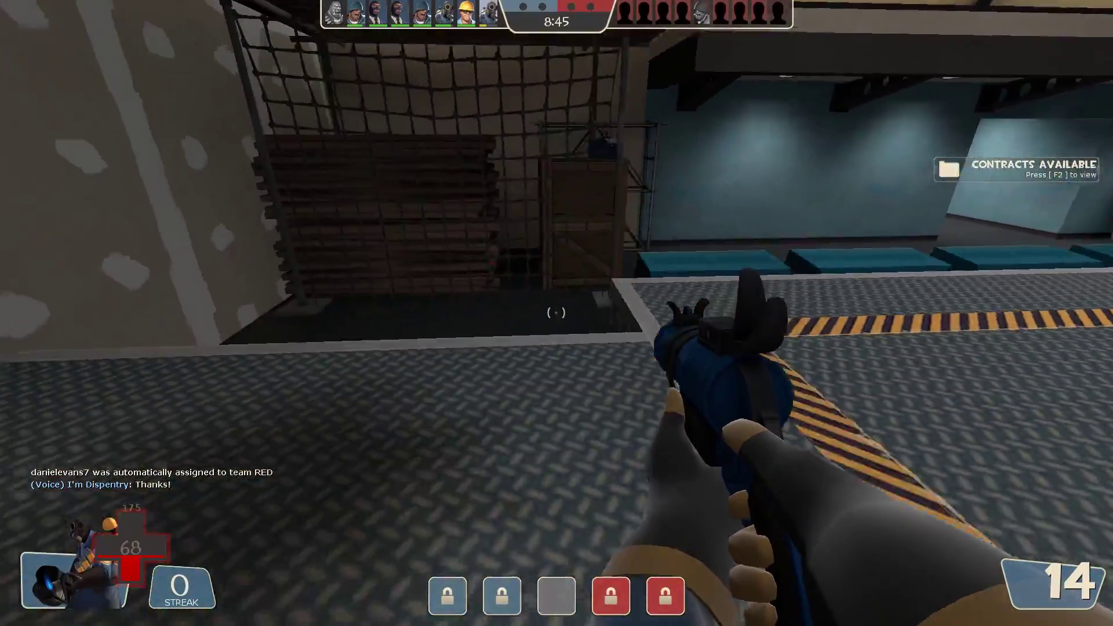
left_click(556, 313)
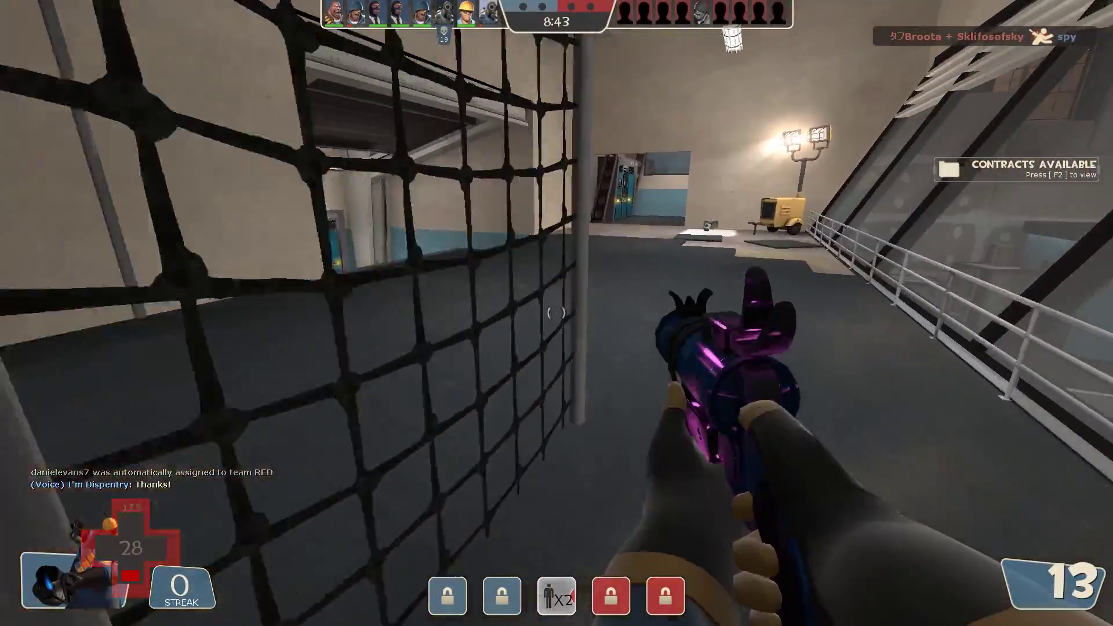
key("1")
key("w")
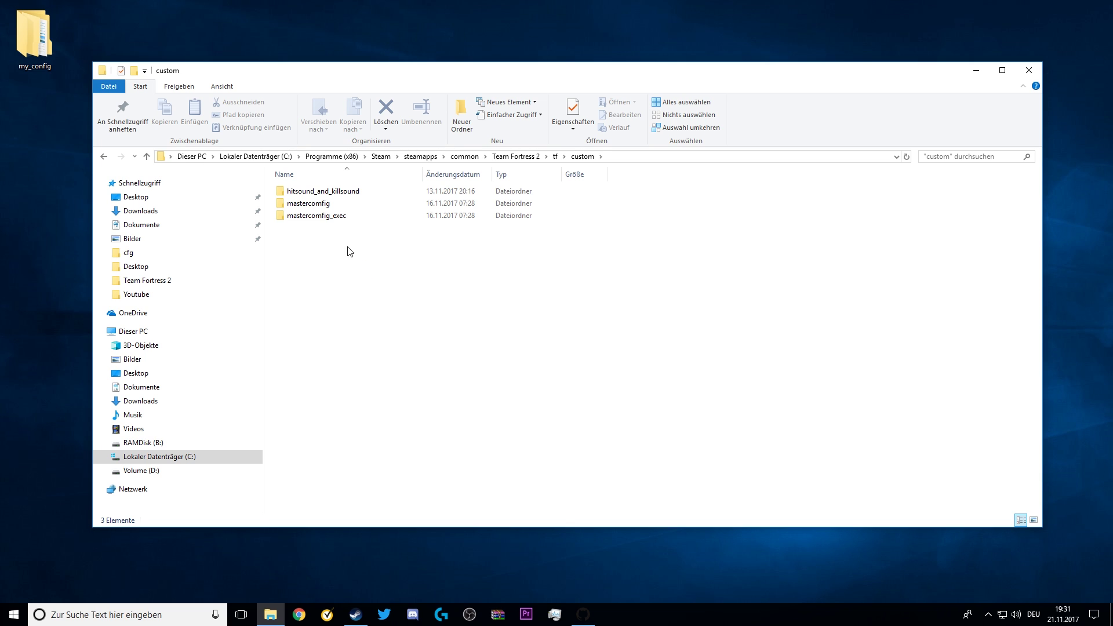
Open mastercomfig_exec\cfg\autoexec, scroll through its binds, and close Notepad.
double_click(331, 223)
double_click(318, 190)
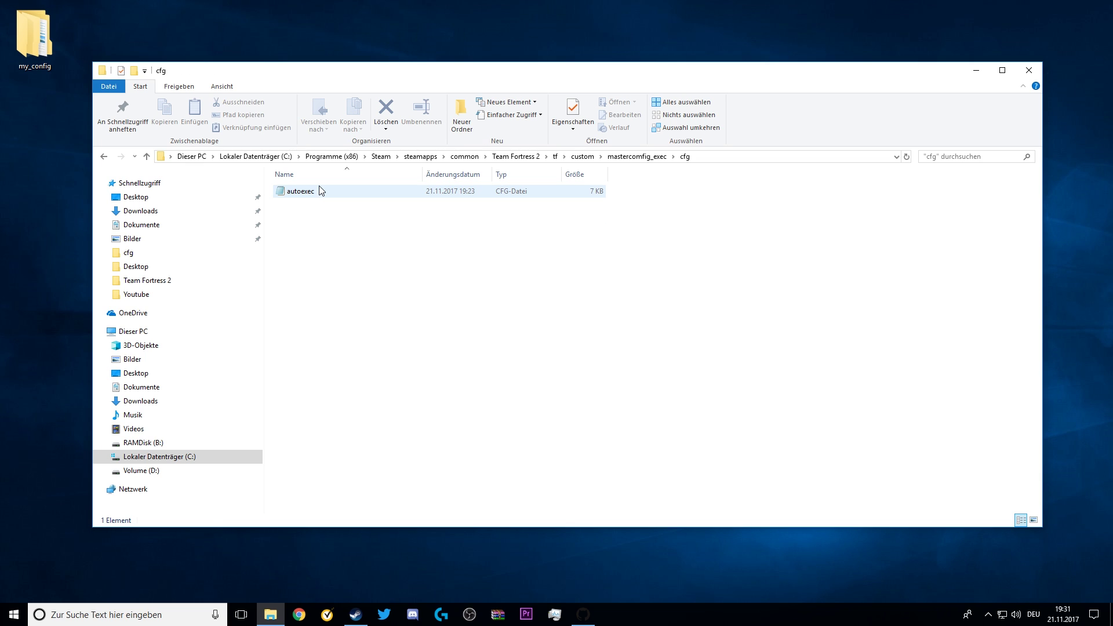
double_click(323, 193)
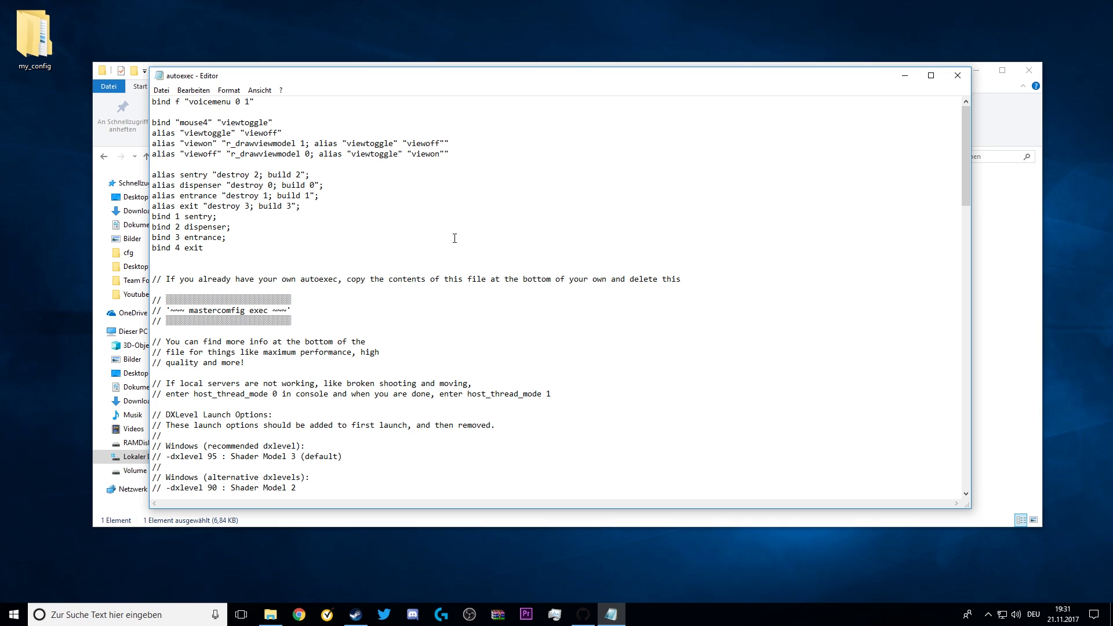
left_click_drag(968, 117, 963, 174)
left_click(958, 75)
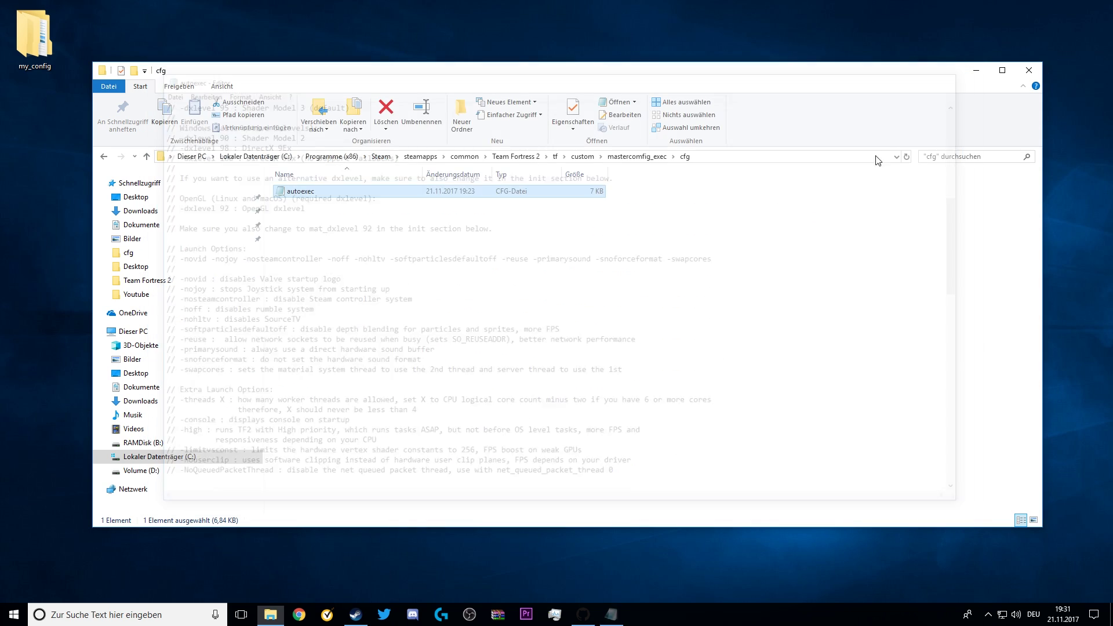
Go back to custom, open mastercomfig\cfg\comfig, scroll to its end, and close it.
left_click(105, 157)
left_click(104, 157)
left_click(345, 205)
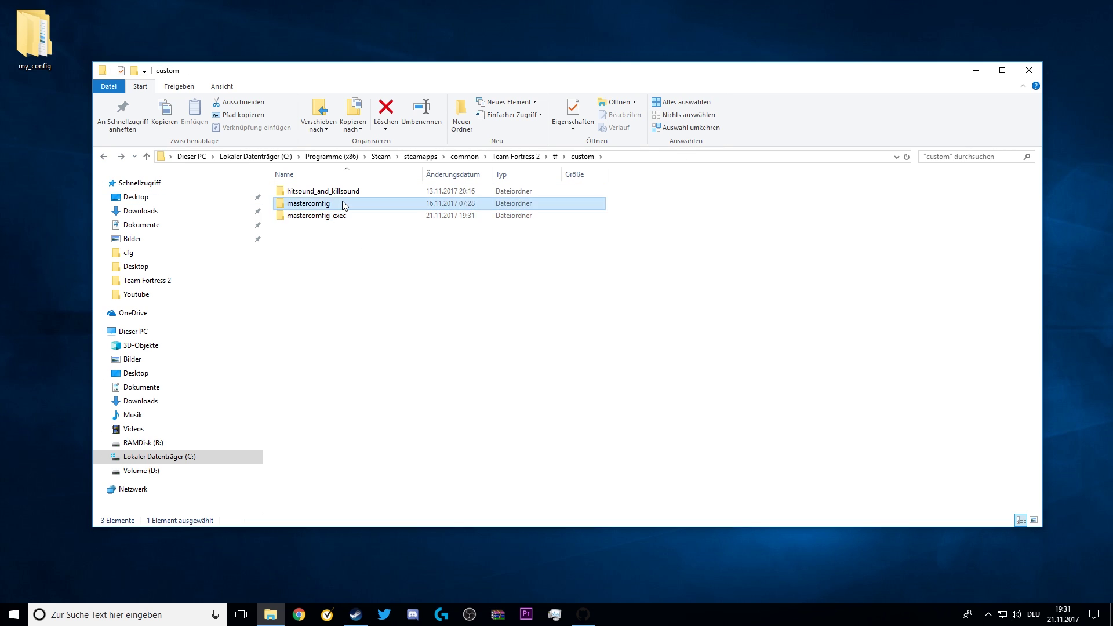
double_click(345, 206)
double_click(298, 192)
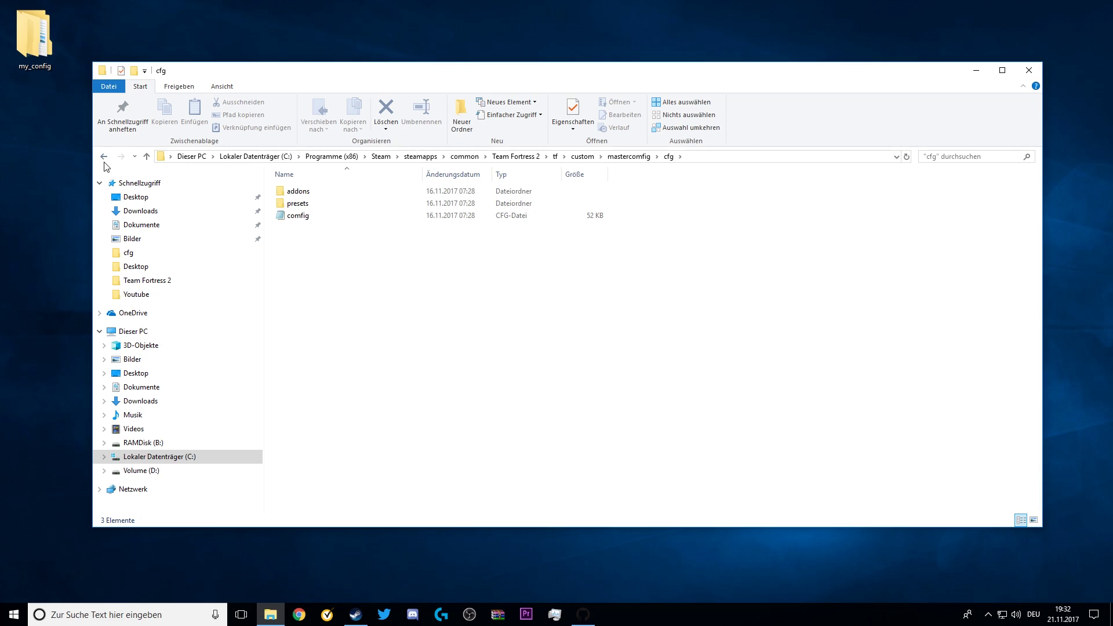
key("alt+Left")
key("alt+Left")
double_click(318, 205)
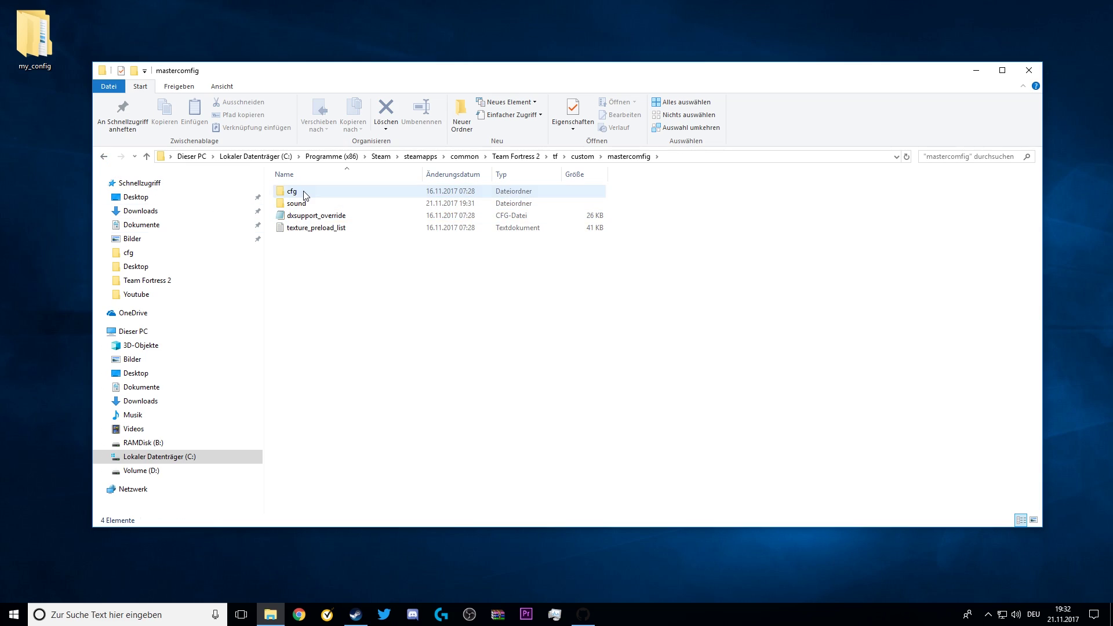
double_click(293, 192)
double_click(301, 217)
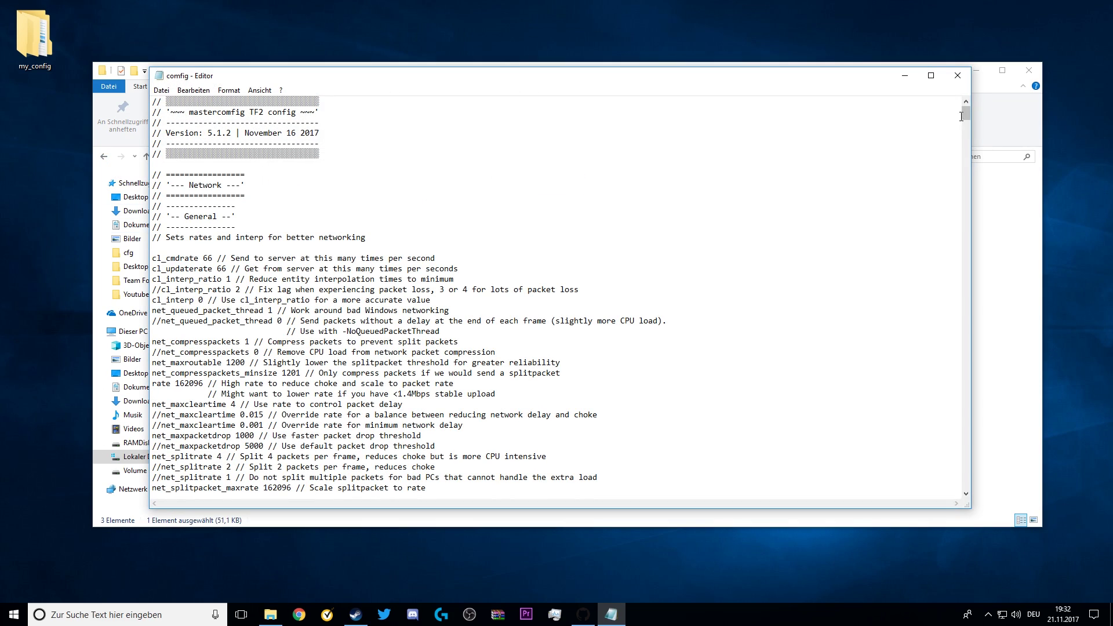
left_click_drag(965, 115, 967, 490)
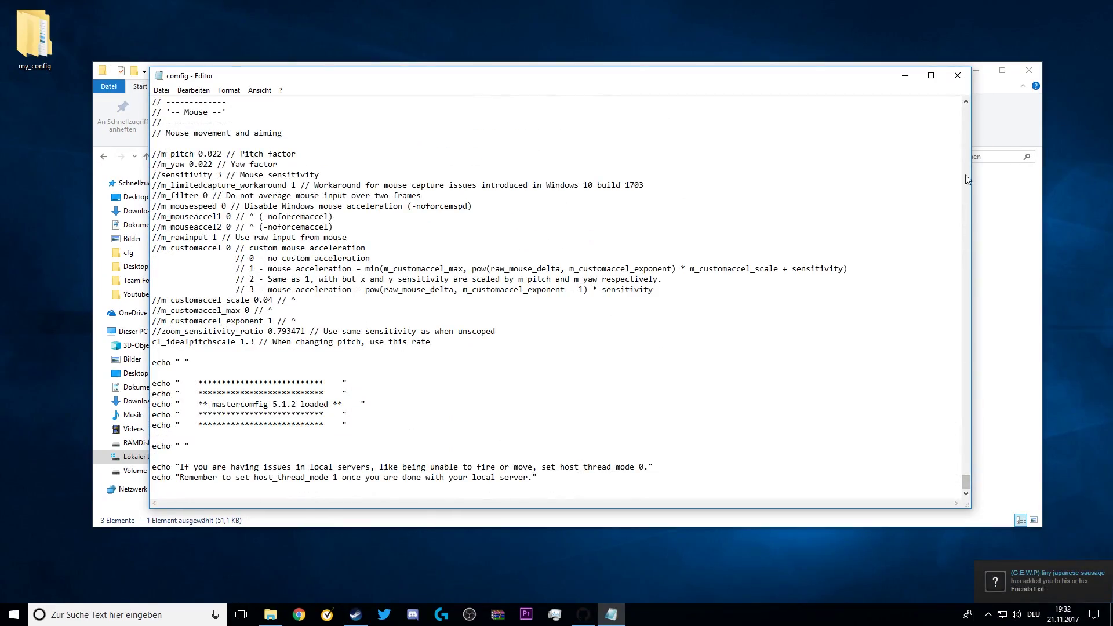
left_click(958, 76)
Return to tf\custom, check the mastercomfig and mastercomfig_exec folders, and close File Explorer.
left_click(105, 160)
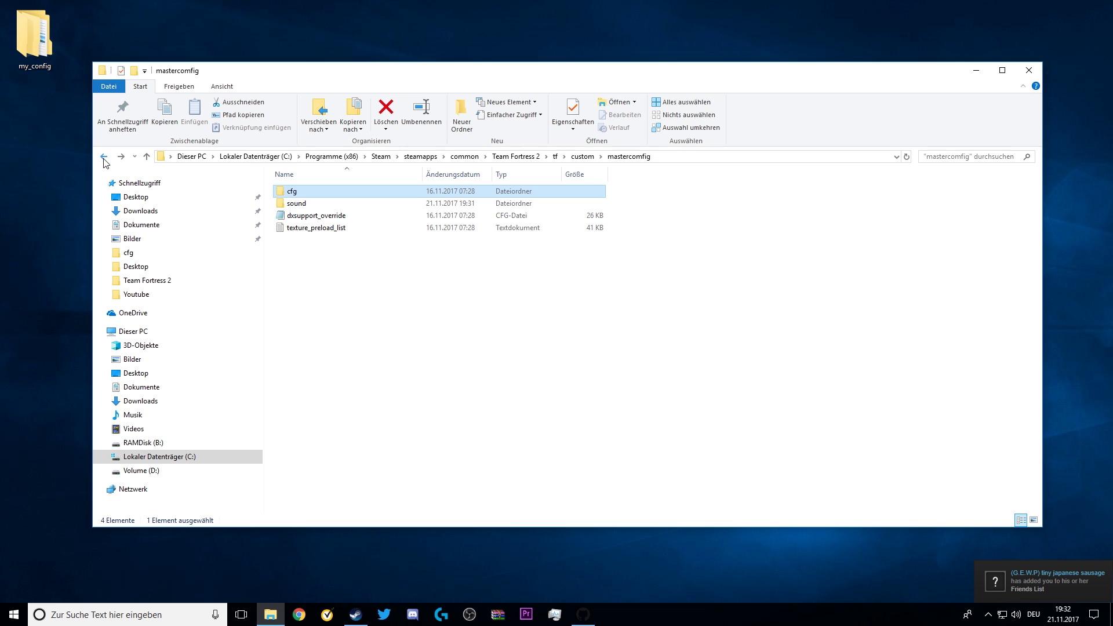
left_click(106, 162)
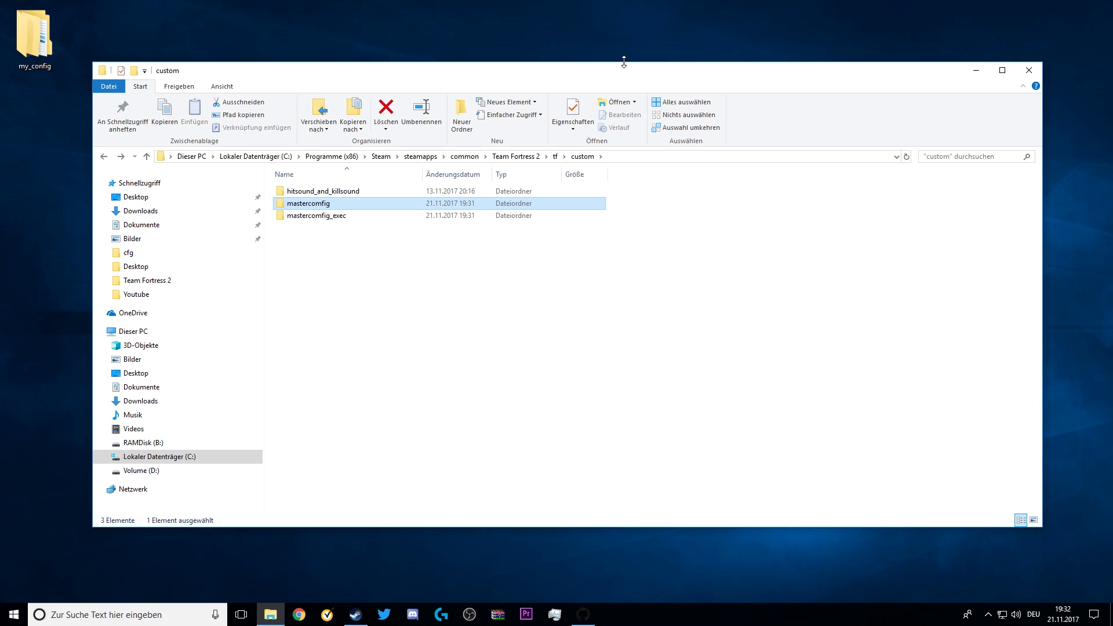
left_click(346, 219)
left_click(338, 204)
left_click(352, 219)
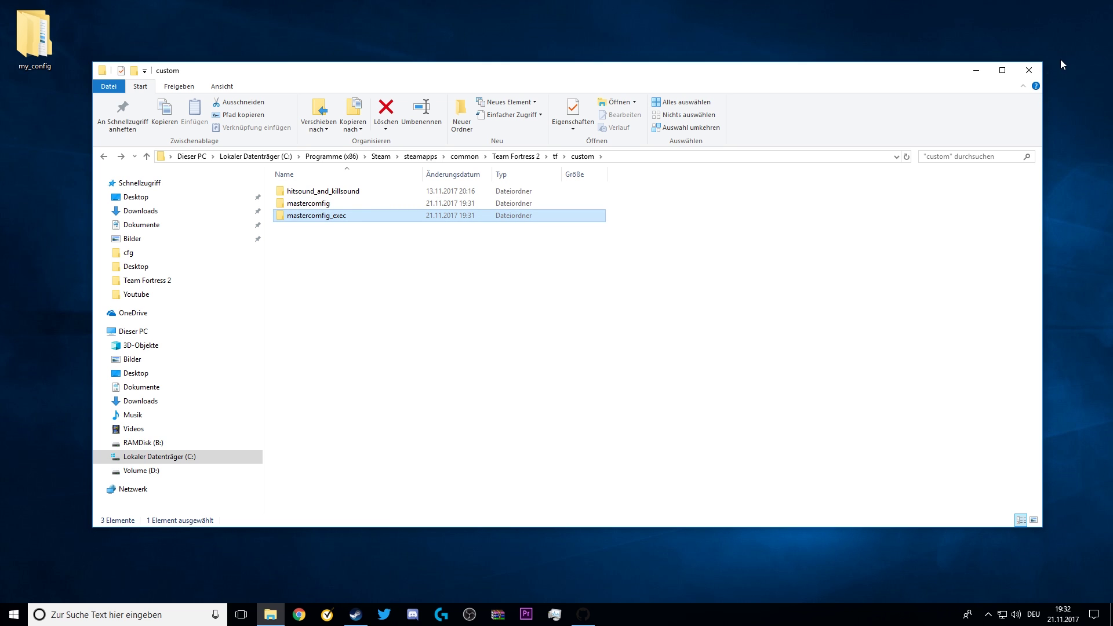
left_click(1031, 66)
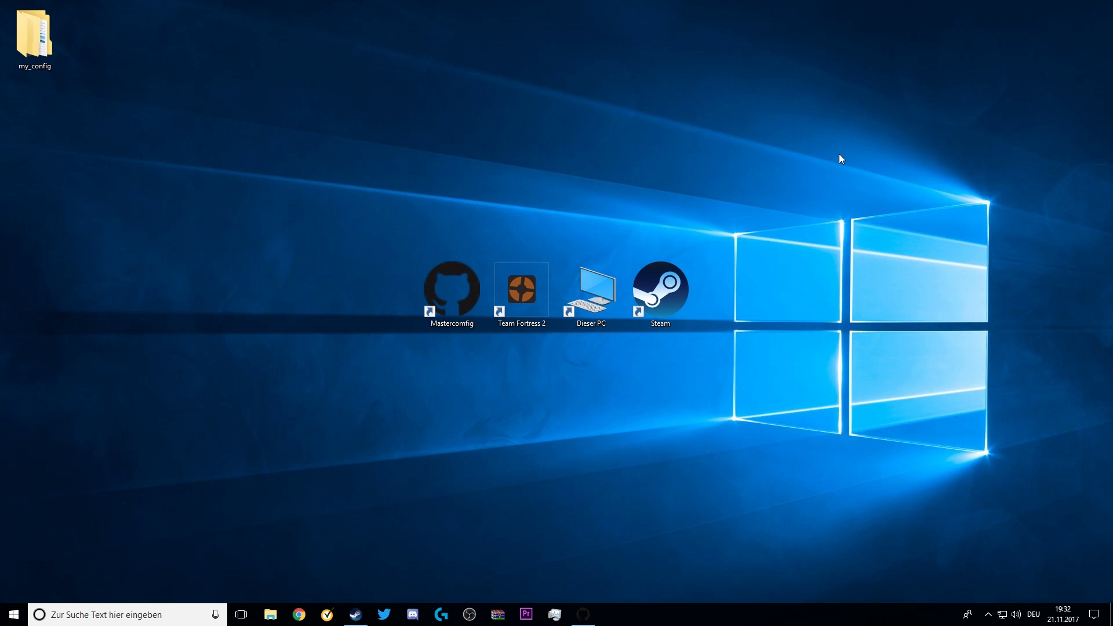